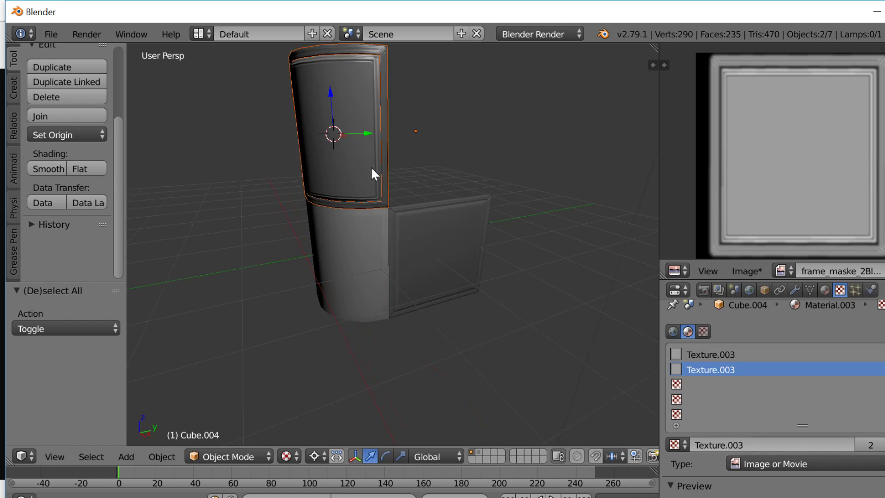
Step: Try lowering the framed curved panel 2 units along Z onto the plain panel, and raise it back
{"action": "key", "text": "g"}
{"action": "key", "text": "z"}
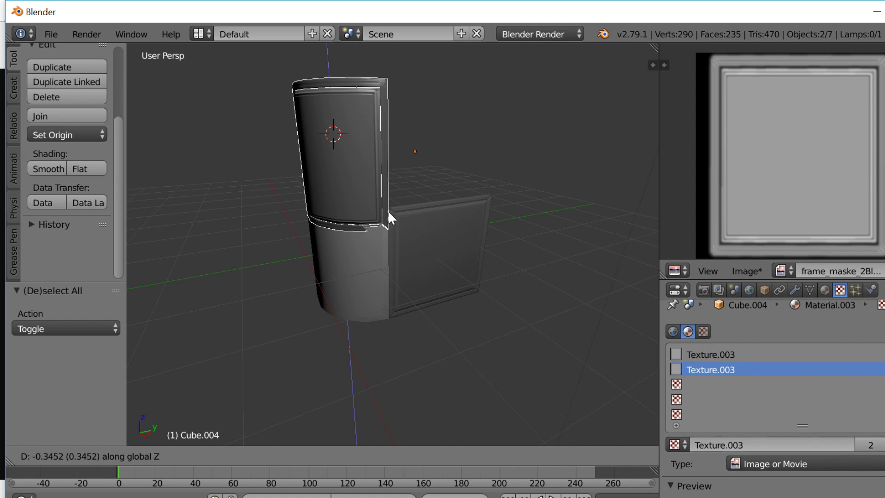
{"action": "type", "text": "-2"}
{"action": "key", "text": "Return"}
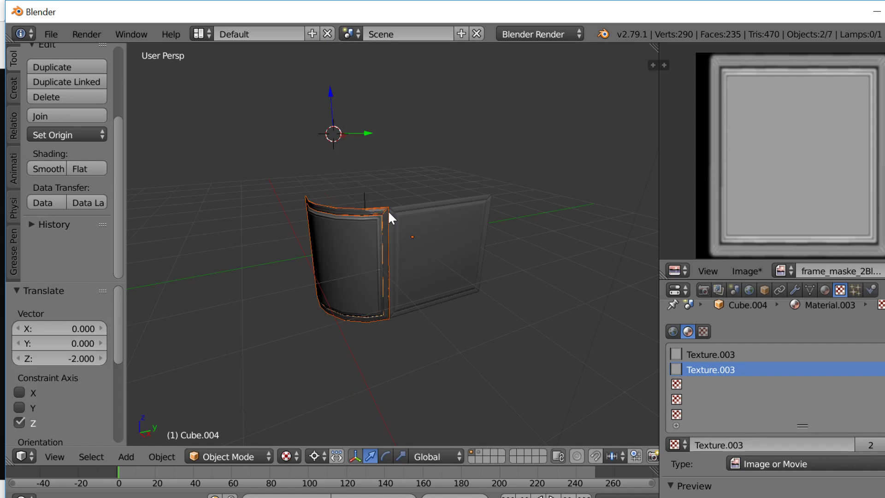
{"action": "type", "text": "gz2"}
{"action": "key", "text": "Return"}
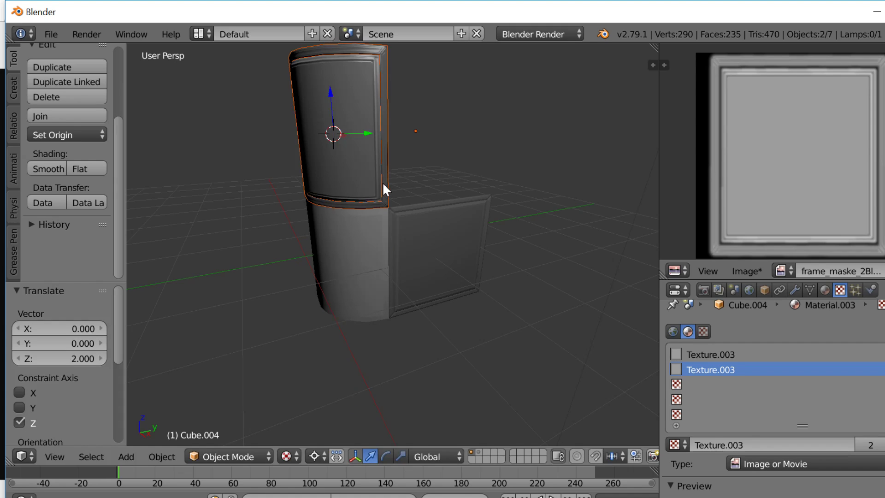
Step: Select all geometry of the plain curved panel in Edit Mode and switch to the camera view
{"action": "key", "text": "a"}
{"action": "right_click", "coordinate": [376, 250]}
{"action": "key", "text": "a"}
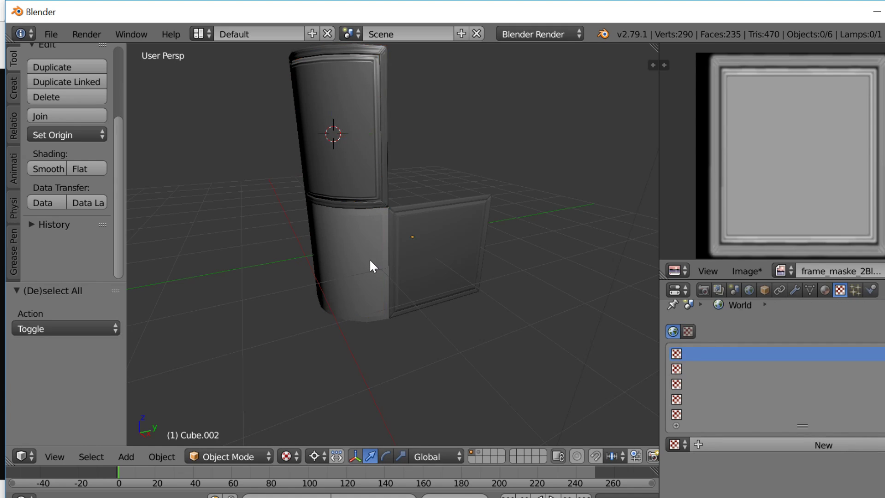
{"action": "right_click", "coordinate": [380, 316]}
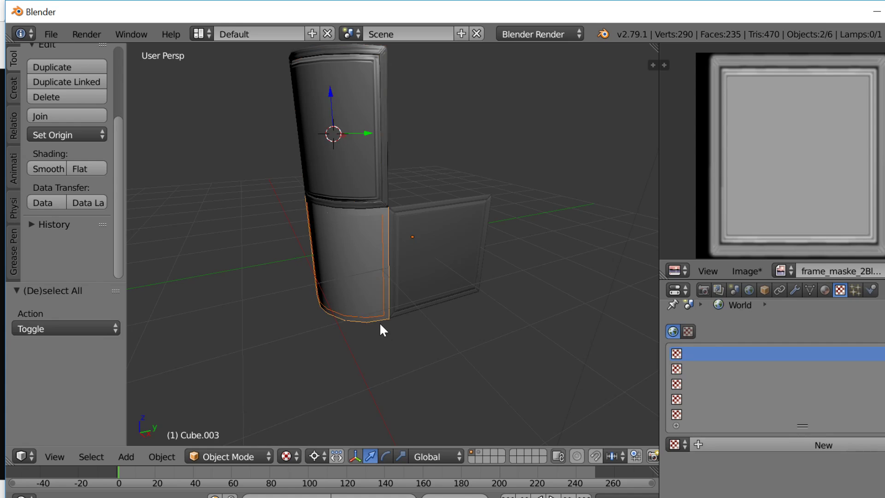
{"action": "key", "text": "Tab"}
{"action": "key", "text": "a"}
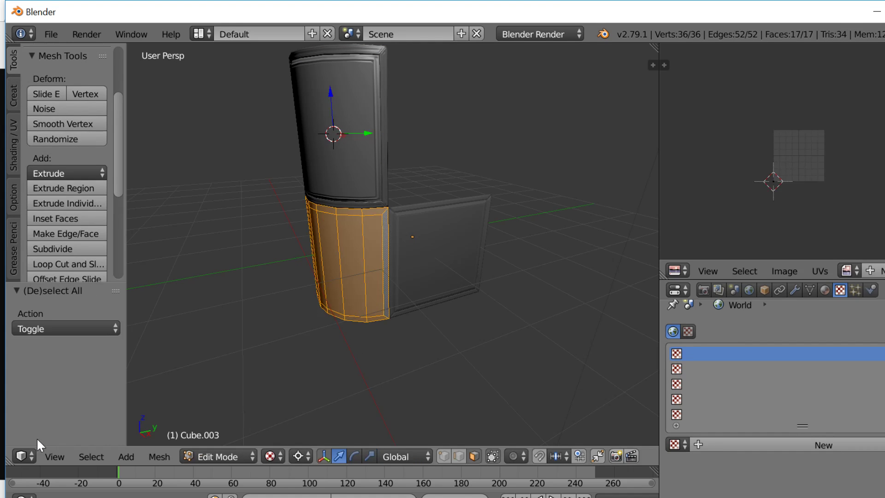
{"action": "left_click", "coordinate": [56, 456]}
{"action": "left_click", "coordinate": [85, 401]}
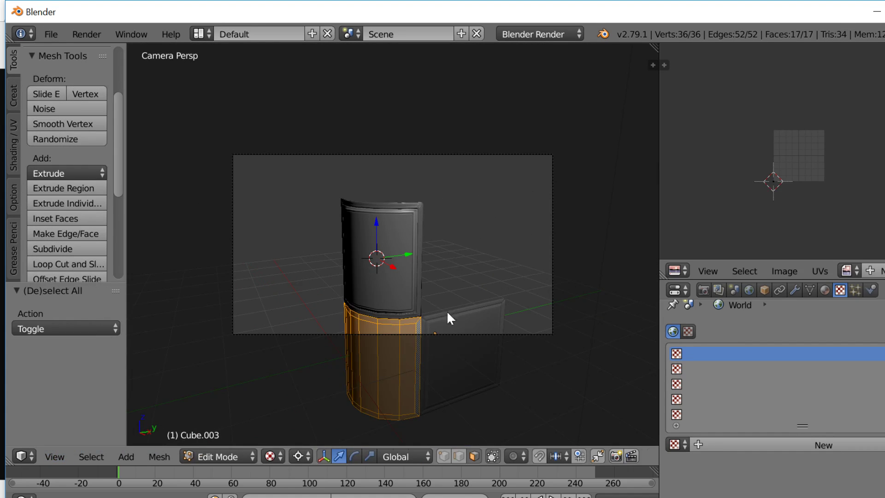
Step: Select the camera in Object Mode and set its rotation to X 90°, Y 0° and Z 45°
{"action": "key", "text": "Tab"}
{"action": "right_click", "coordinate": [542, 330]}
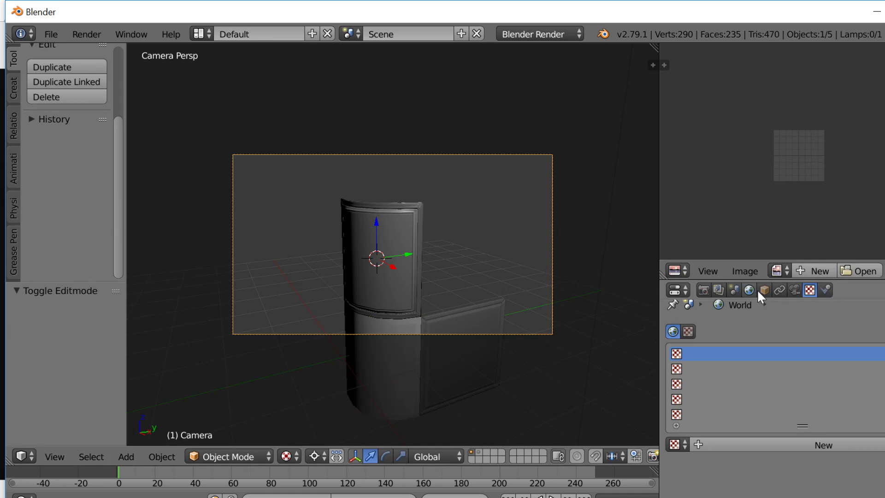
{"action": "left_click", "coordinate": [795, 289]}
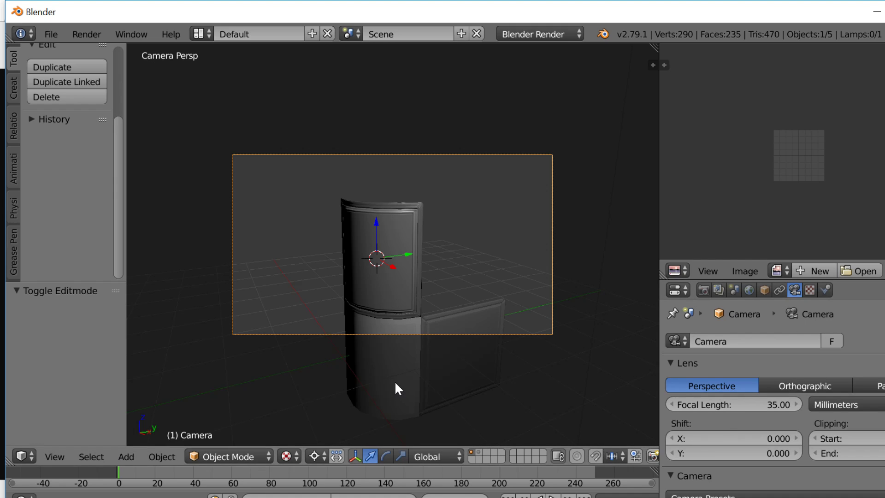
{"action": "left_click", "coordinate": [764, 290]}
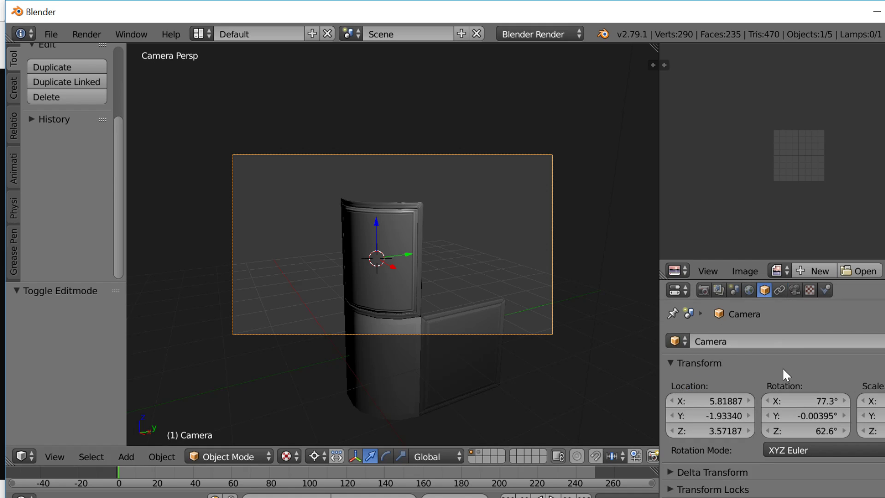
{"action": "left_click", "coordinate": [807, 398]}
{"action": "type", "text": "90"}
{"action": "key", "text": "Tab"}
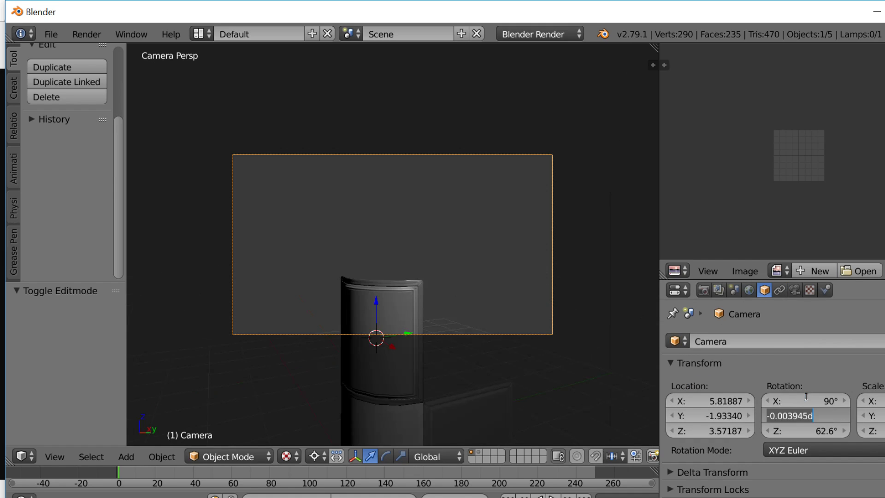
{"action": "type", "text": "0"}
{"action": "key", "text": "Tab"}
{"action": "type", "text": "45"}
{"action": "key", "text": "Return"}
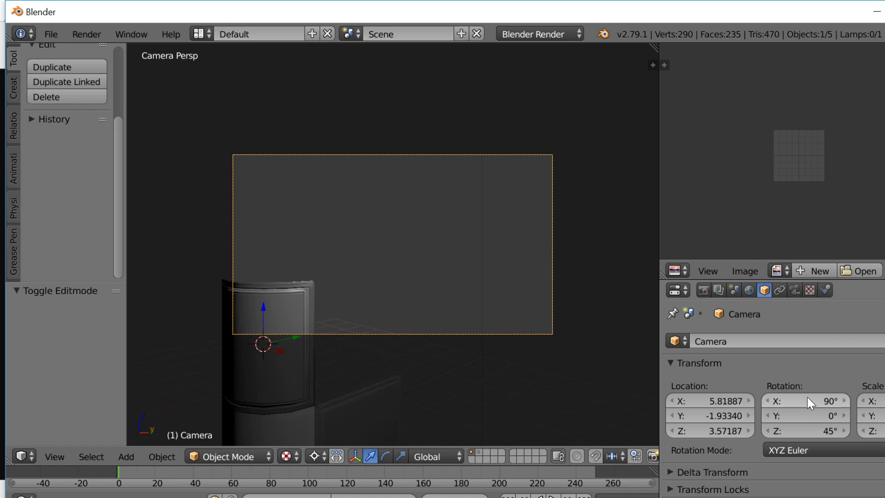
Step: Snap the camera to the 3D cursor and offset it 10 units along its local Z and -2 along global Z
{"action": "key", "text": "shift+s"}
{"action": "left_click", "coordinate": [408, 203]}
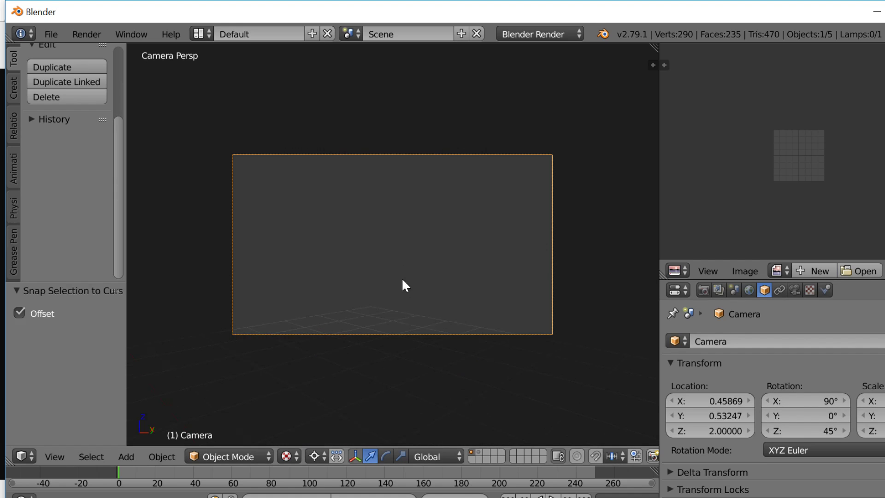
{"action": "key", "text": "g"}
{"action": "key", "text": "z"}
{"action": "key", "text": "z"}
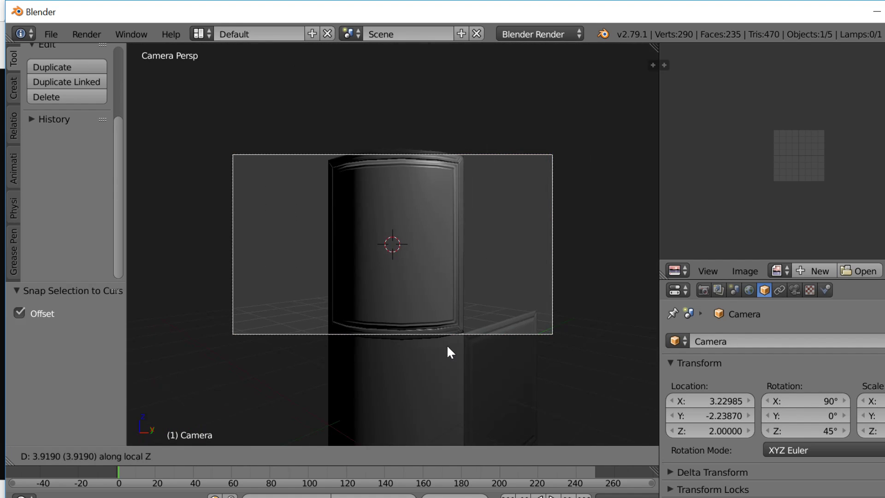
{"action": "type", "text": "10"}
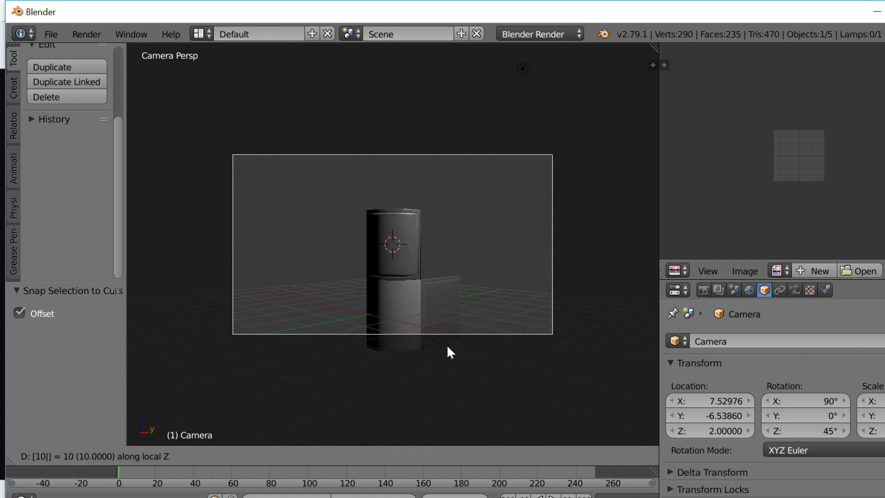
{"action": "key", "text": "Return"}
{"action": "type", "text": "gz-2"}
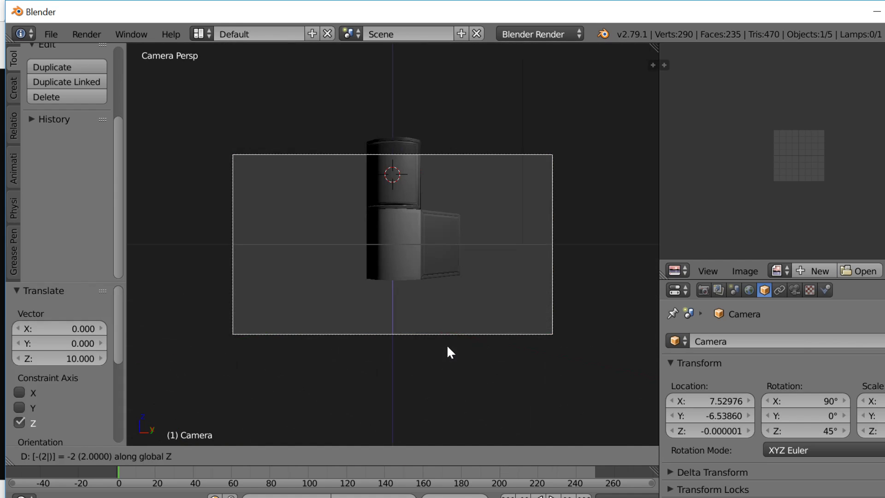
{"action": "key", "text": "Return"}
Step: UV-map all faces of the plain curved panel from the camera view using Project from View (Bounds)
{"action": "scroll", "coordinate": [417, 347], "scroll_direction": "up", "scroll_amount": 4}
{"action": "right_click", "coordinate": [421, 319]}
{"action": "key", "text": "Tab"}
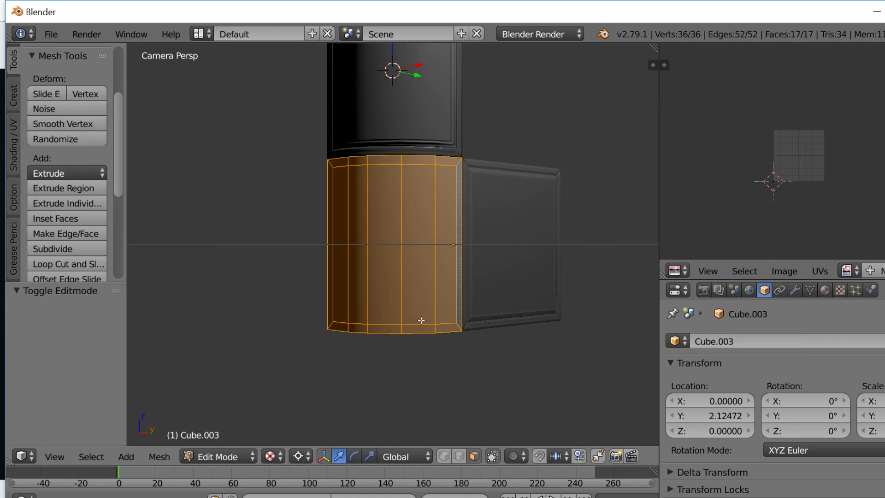
{"action": "left_click", "coordinate": [14, 146]}
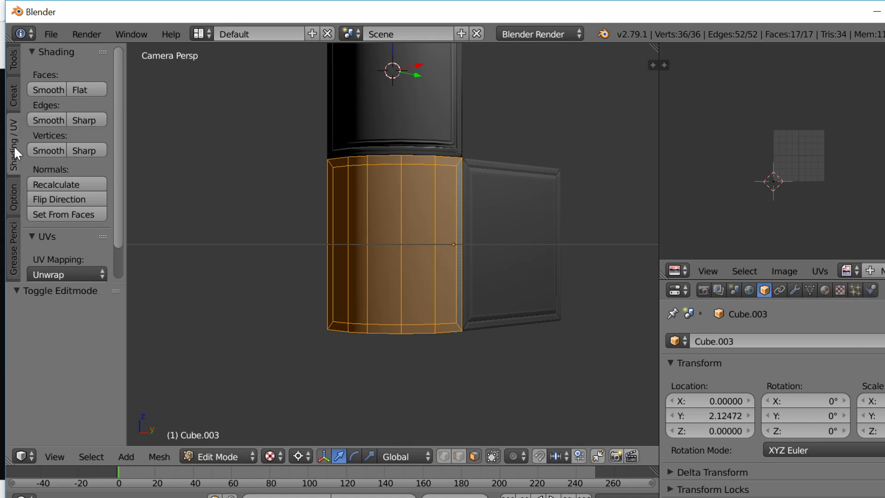
{"action": "left_click", "coordinate": [57, 268]}
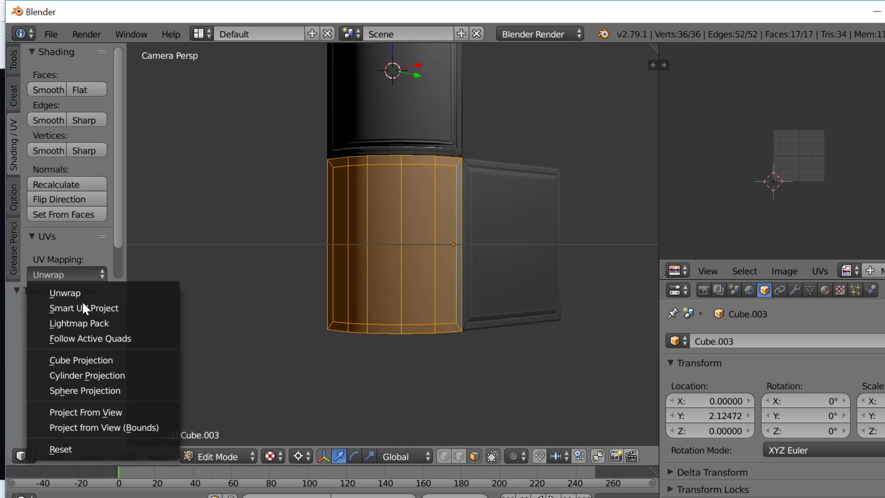
{"action": "left_click", "coordinate": [123, 412]}
{"action": "scroll", "coordinate": [836, 212], "scroll_direction": "up", "scroll_amount": 4}
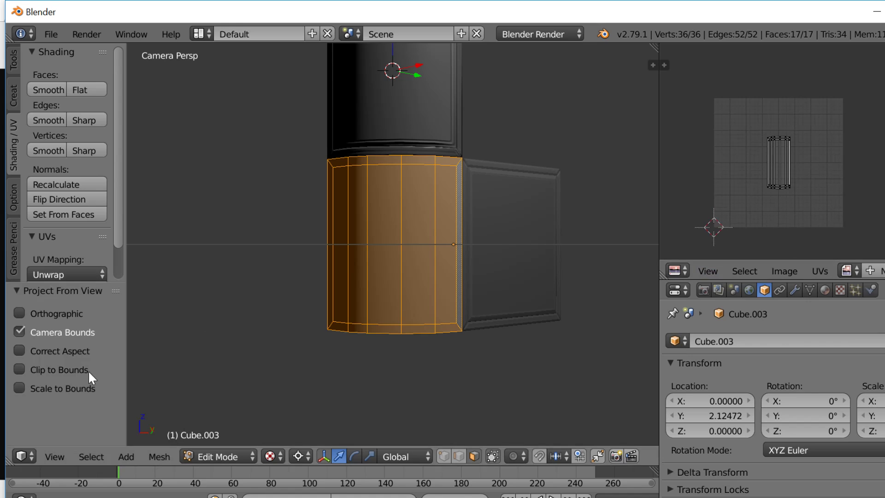
{"action": "left_click", "coordinate": [81, 272]}
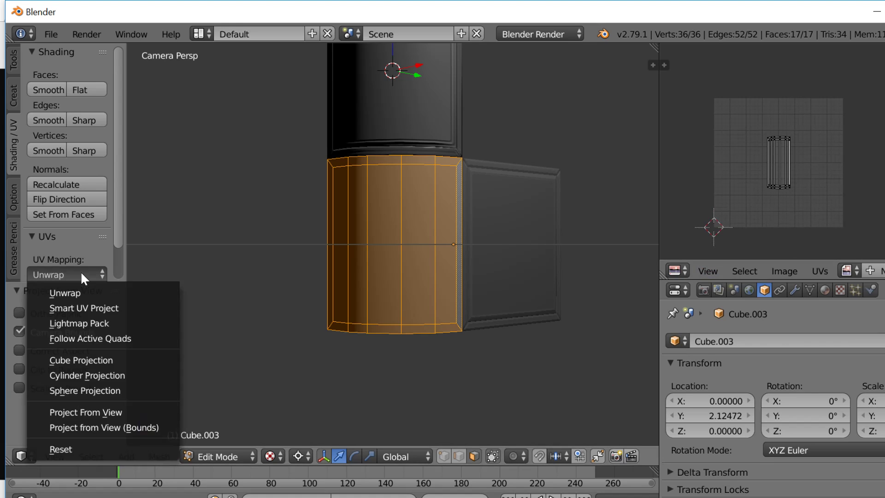
{"action": "left_click", "coordinate": [101, 427]}
{"action": "middle_click_drag", "start_coordinate": [715, 190], "coordinate": [867, 172]}
{"action": "scroll", "coordinate": [851, 188], "scroll_direction": "up", "scroll_amount": 1}
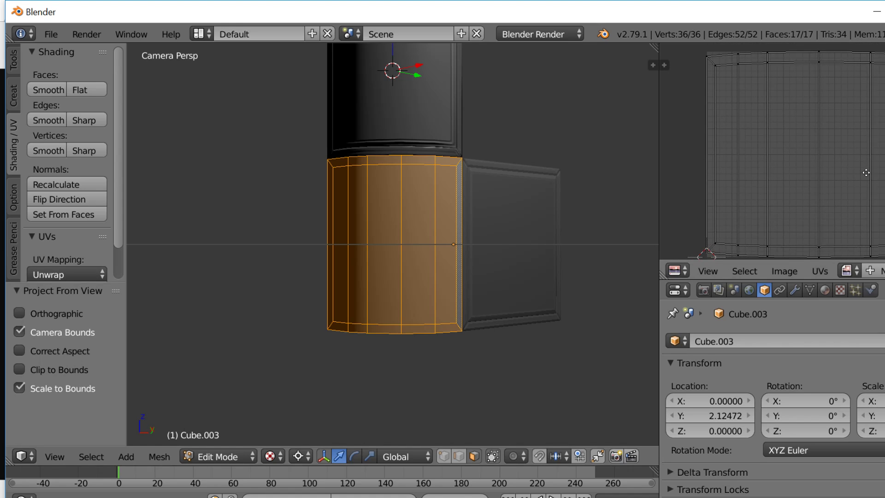
Step: In Object Mode, move the framed curved panel -2 units along Z onto the plain panel
{"action": "key", "text": "Tab"}
{"action": "right_click", "coordinate": [465, 118]}
{"action": "right_click", "coordinate": [455, 141]}
{"action": "key", "text": "g"}
{"action": "key", "text": "y"}
{"action": "key", "text": "z"}
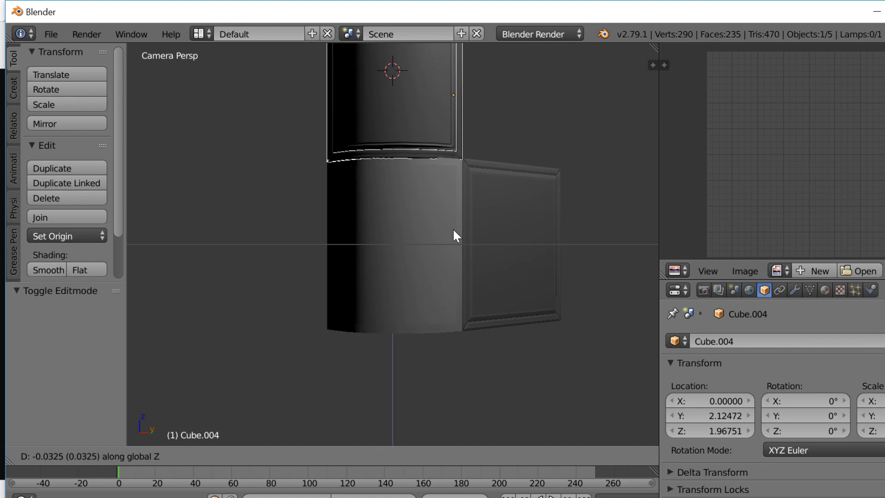
{"action": "key", "text": "2"}
{"action": "key", "text": "minus"}
{"action": "key", "text": "Return"}
Step: Offset the framed curved panel 0.025 along X and -0.025 along Y
{"action": "type", "text": "gx"}
{"action": "type", "text": ".025"}
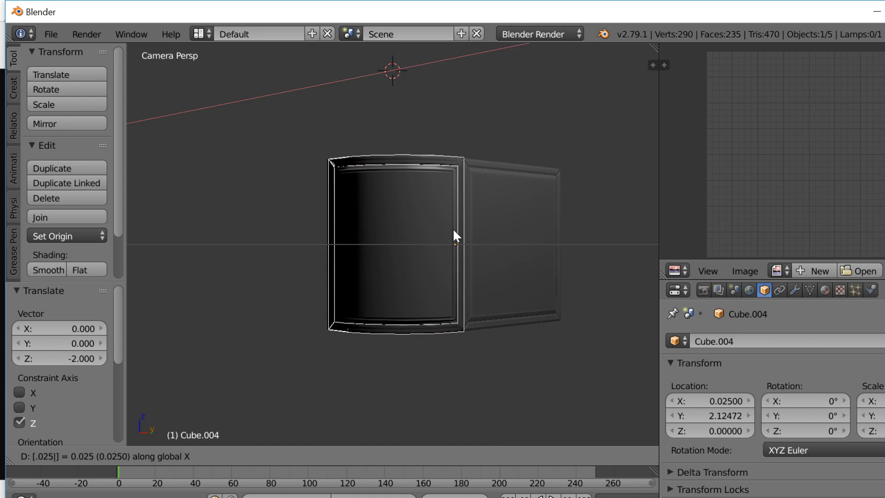
{"action": "key", "text": "Return"}
{"action": "key", "text": "g"}
{"action": "key", "text": "x"}
{"action": "type", "text": "y"}
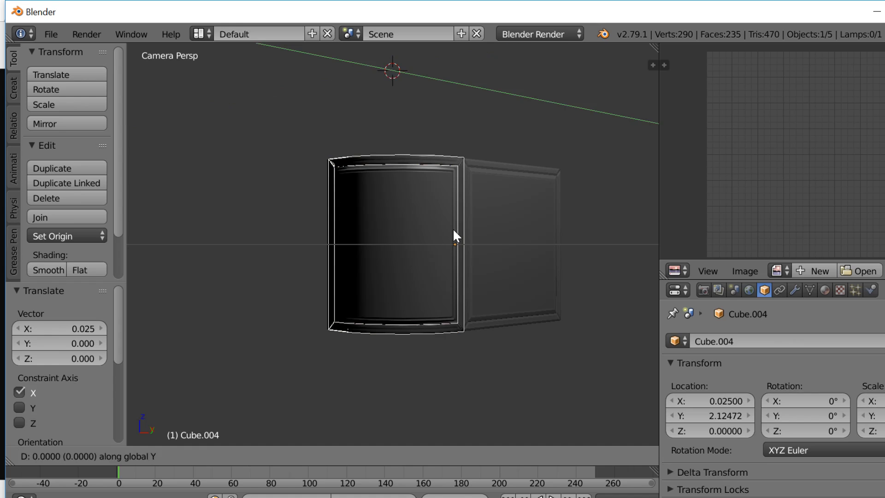
{"action": "type", "text": "-.025"}
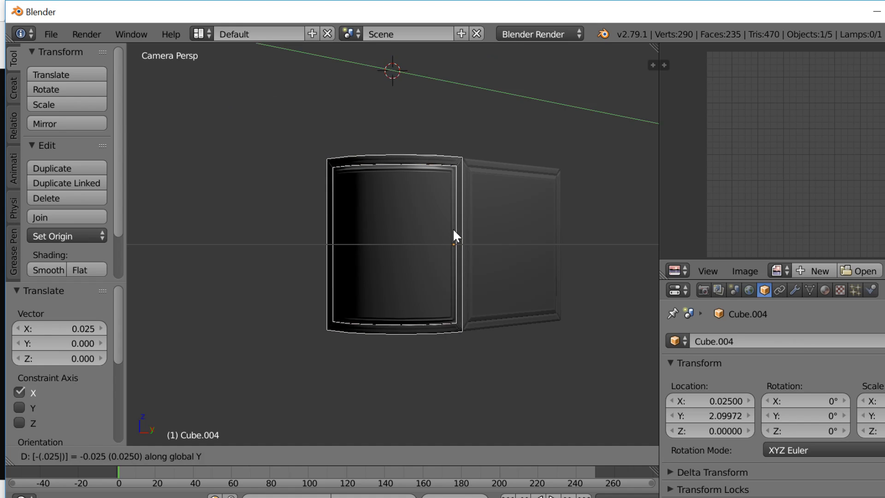
{"action": "key", "text": "Return"}
Step: Make the plain panel active alongside the framed one in wireframe, and create a new image for its UVs in Edit Mode
{"action": "key", "text": "z"}
{"action": "right_click", "coordinate": [453, 230]}
{"action": "key", "text": "Tab"}
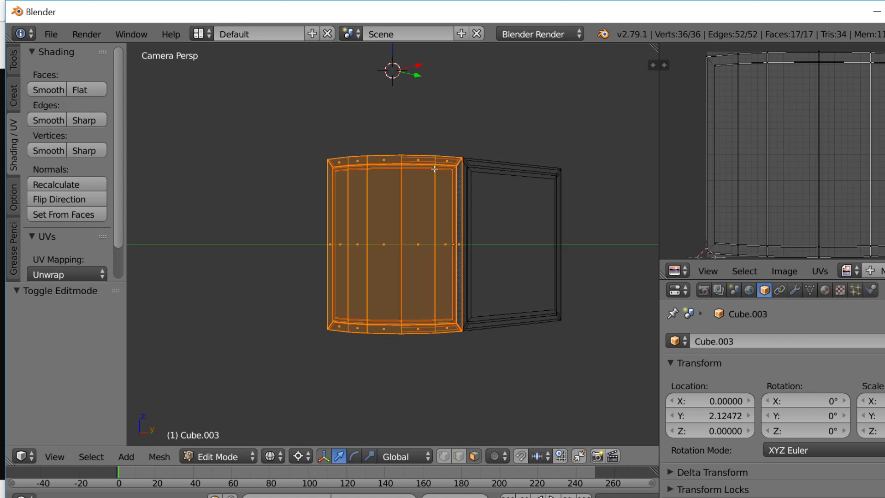
{"action": "left_click", "coordinate": [784, 272]}
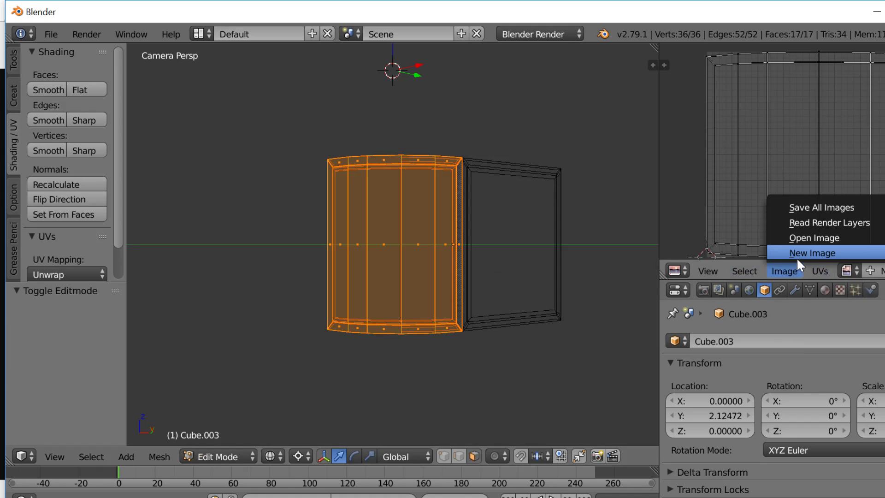
{"action": "left_click", "coordinate": [797, 256]}
{"action": "left_click", "coordinate": [797, 361]}
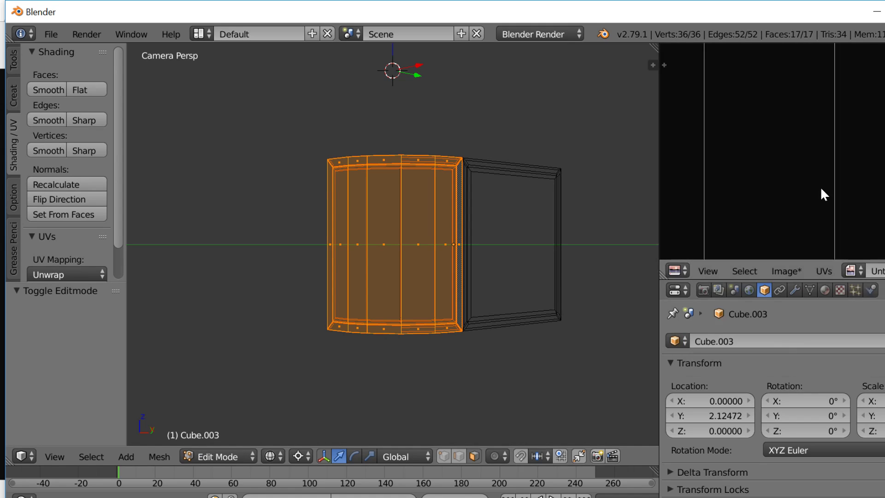
Step: Bake the framed panel's Normals onto the plain panel's new image and return to Object Mode
{"action": "left_click", "coordinate": [704, 290]}
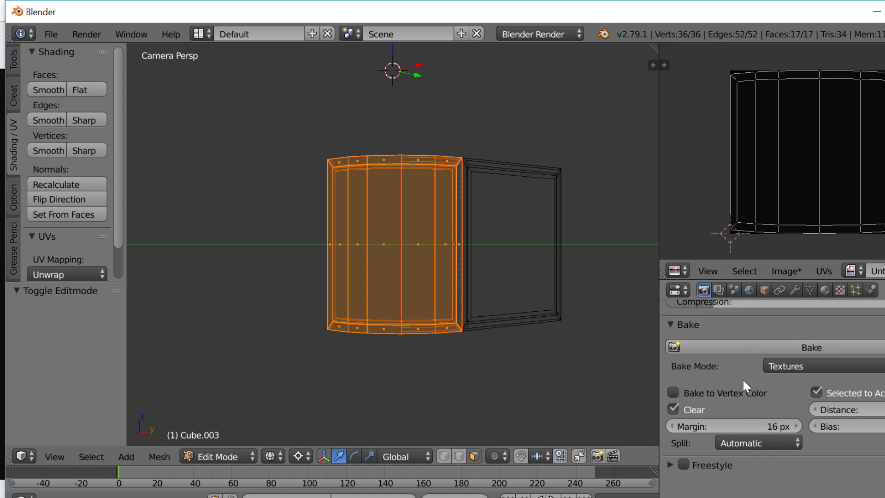
{"action": "left_click", "coordinate": [790, 364]}
{"action": "left_click", "coordinate": [799, 299]}
{"action": "left_click", "coordinate": [815, 345]}
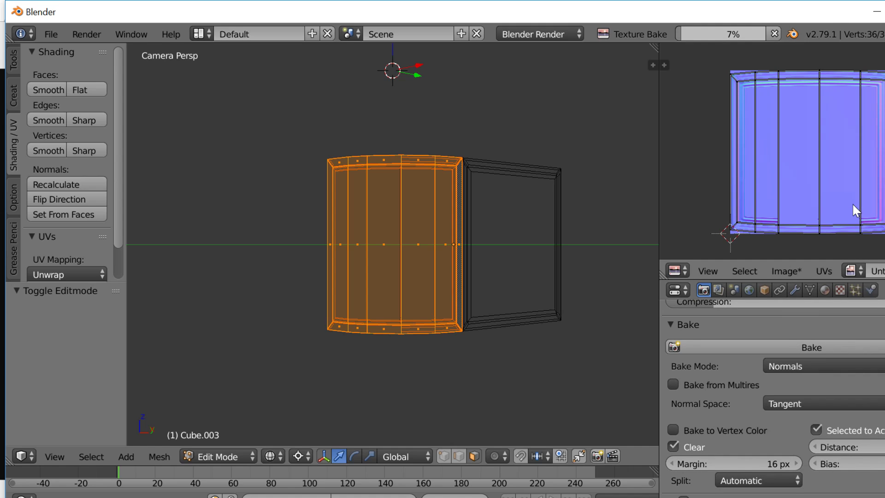
{"action": "key", "text": "Tab"}
{"action": "scroll", "coordinate": [854, 205], "scroll_direction": "up", "scroll_amount": 1}
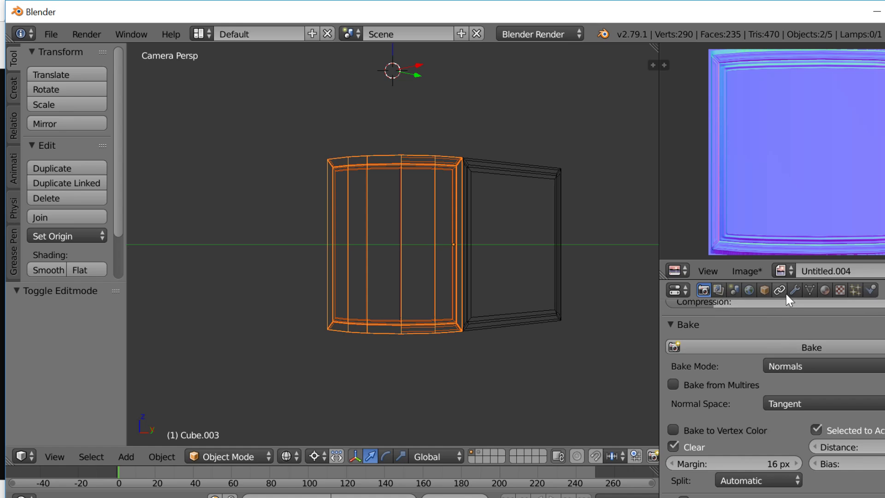
Step: Create a blank 1024 × 1024 px image and set the bake mode to Textures
{"action": "left_click", "coordinate": [757, 270]}
{"action": "left_click", "coordinate": [758, 254]}
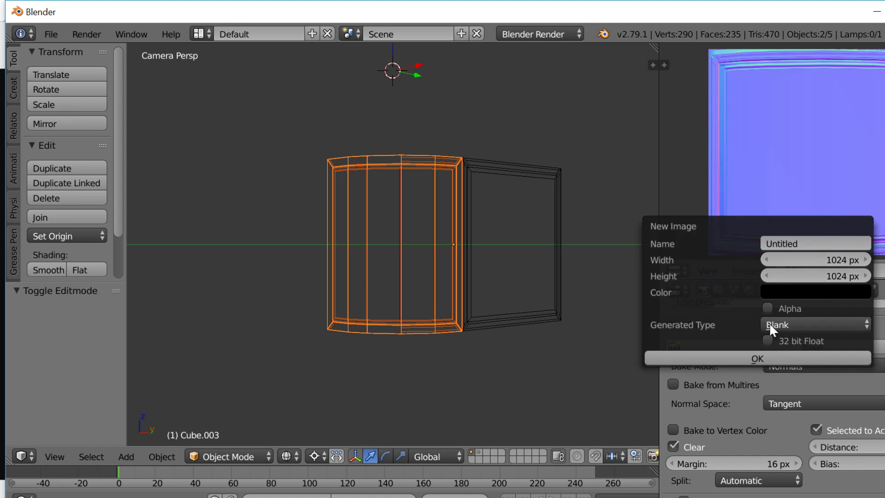
{"action": "left_click", "coordinate": [757, 358]}
{"action": "left_click", "coordinate": [790, 367]}
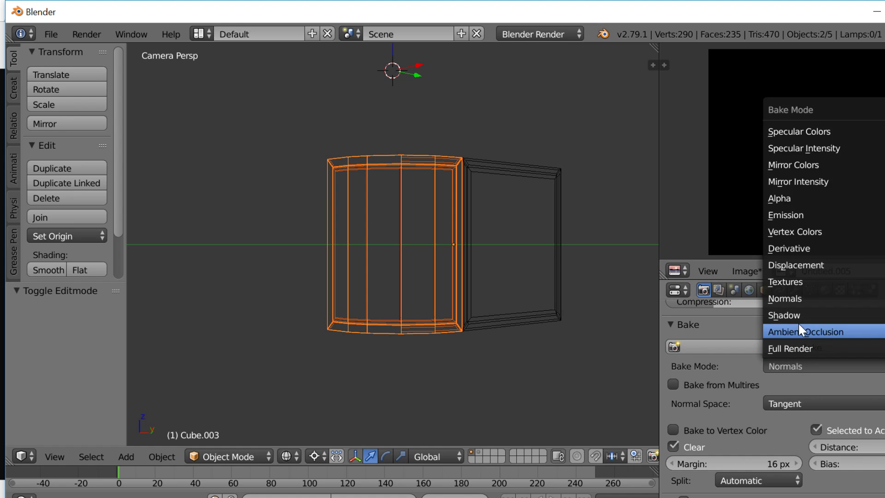
{"action": "left_click", "coordinate": [795, 281]}
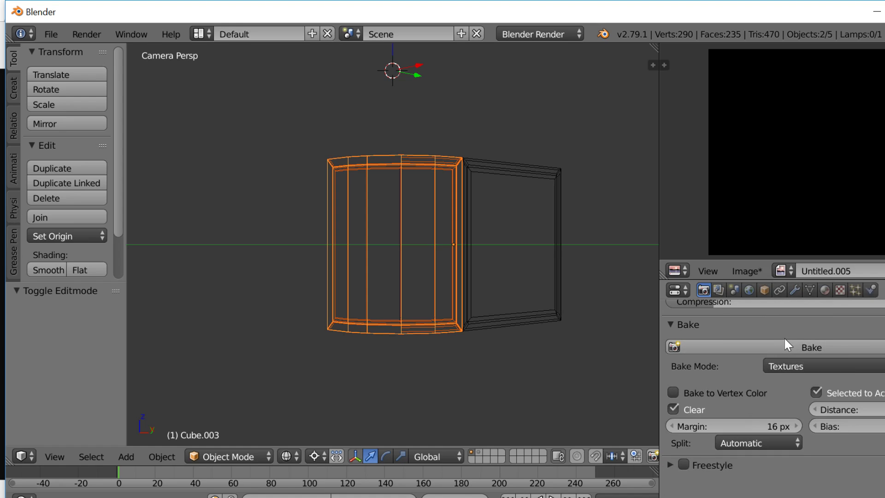
Step: Reselect both overlapping curved panels with the plain one active, and enter Edit Mode
{"action": "key", "text": "a"}
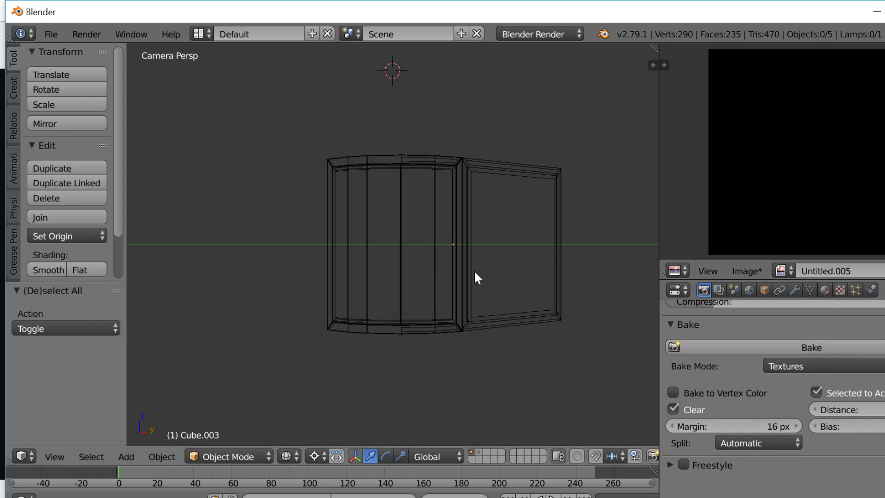
{"action": "key", "text": "a"}
{"action": "key", "text": "a"}
{"action": "right_click", "coordinate": [395, 292]}
{"action": "right_click", "coordinate": [372, 331]}
{"action": "right_click", "coordinate": [374, 332]}
{"action": "key", "text": "Tab"}
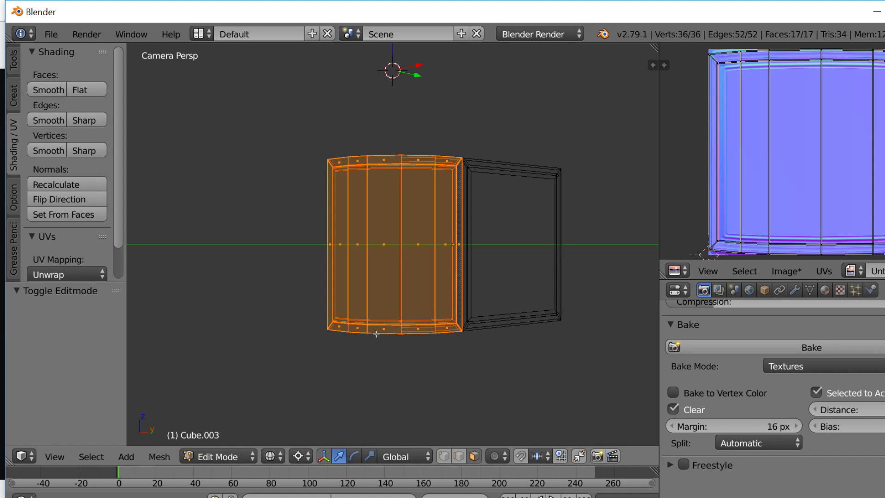
Step: Assign image Untitled.005 to all of the plain panel's UVs, bake Textures onto it, and return to Object Mode
{"action": "key", "text": "a"}
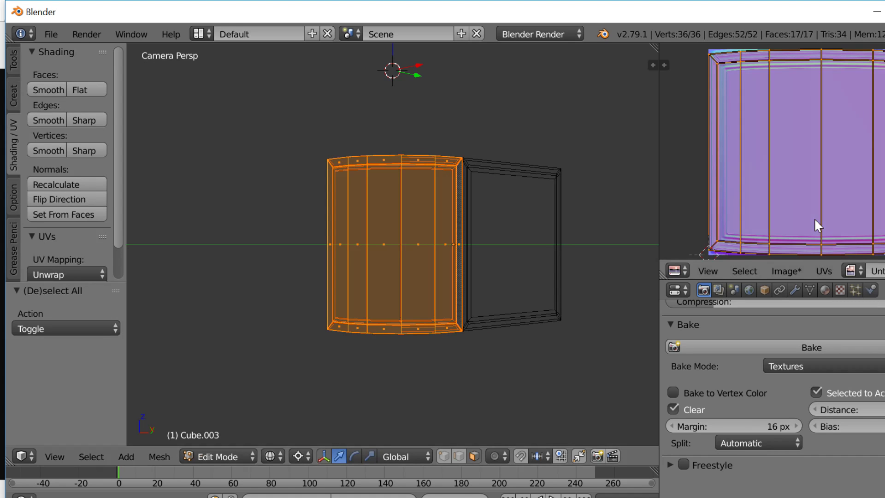
{"action": "left_click", "coordinate": [850, 271]}
{"action": "left_click", "coordinate": [810, 393]}
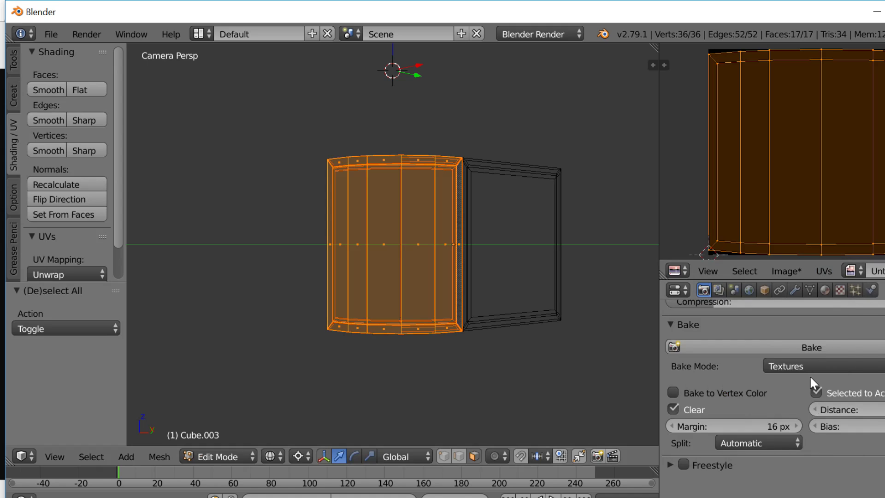
{"action": "left_click", "coordinate": [812, 348]}
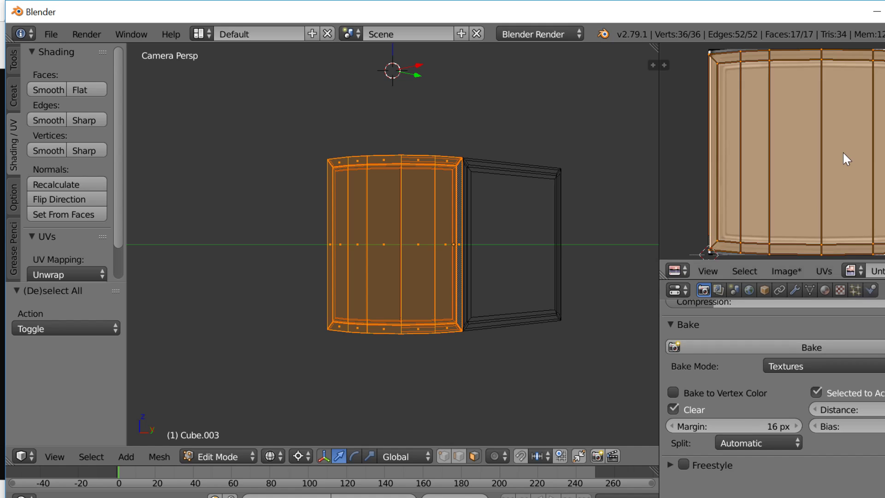
{"action": "key", "text": "Tab"}
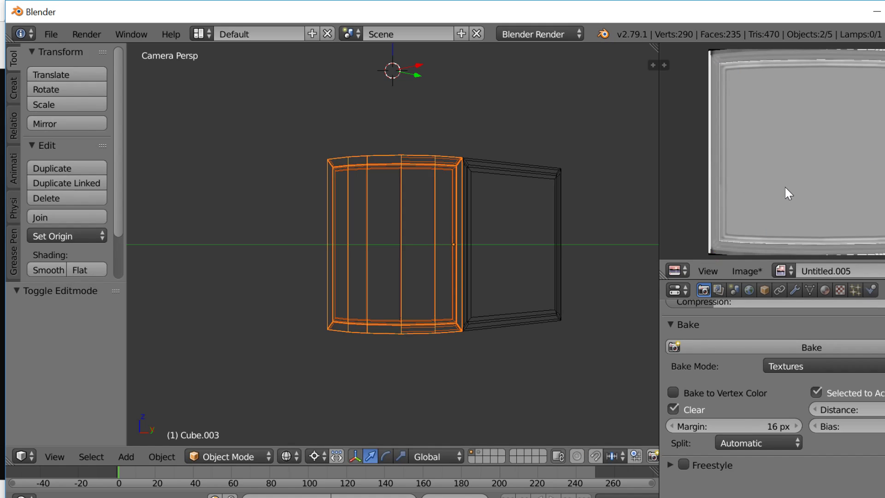
Step: Select only the framed curved panel and move it 2 units along Z, above the plain panel
{"action": "key", "text": "a"}
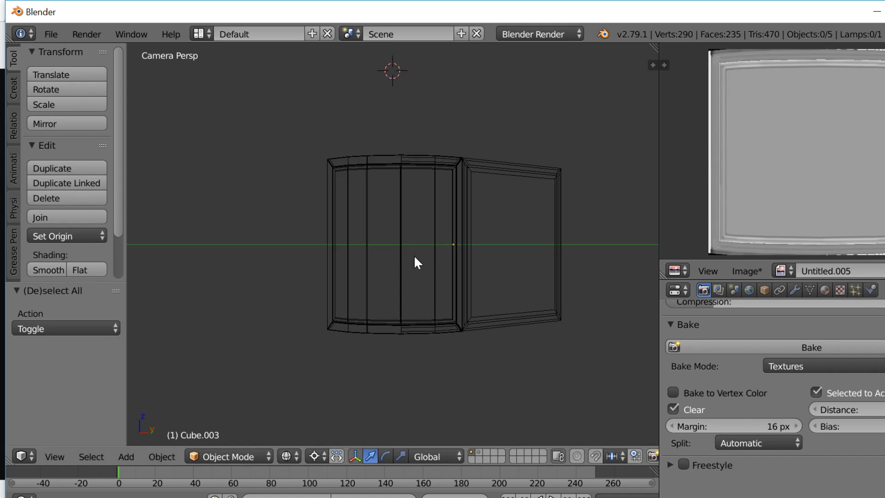
{"action": "right_click", "coordinate": [414, 256]}
{"action": "right_click", "coordinate": [400, 283]}
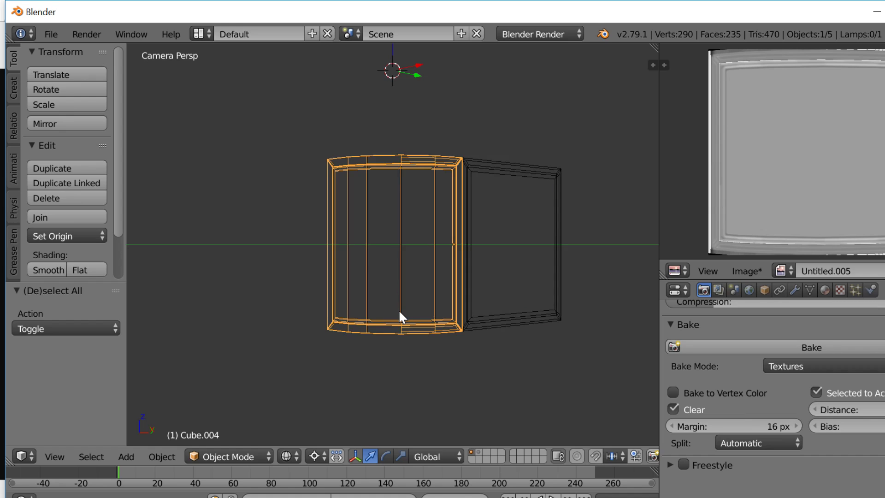
{"action": "key", "text": "g"}
{"action": "key", "text": "x"}
{"action": "key", "text": "z"}
{"action": "key", "text": "2"}
{"action": "key", "text": "Return"}
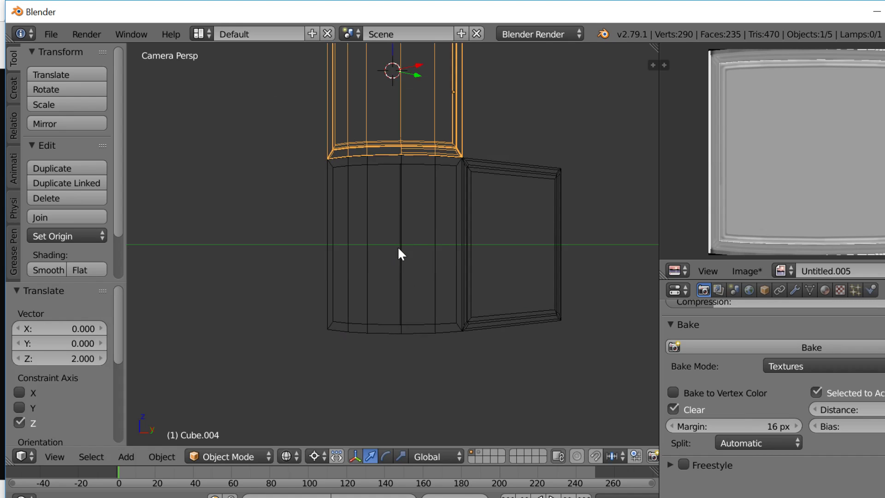
Step: Select the plain curved panel, switch the viewport shading to Texture, and give the panel a new material
{"action": "key", "text": "a"}
{"action": "right_click", "coordinate": [403, 281]}
{"action": "left_click", "coordinate": [288, 457]}
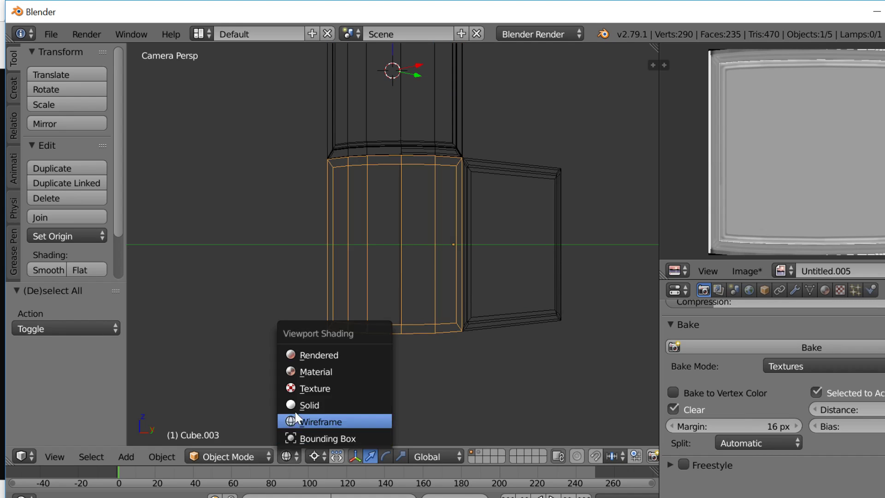
{"action": "left_click", "coordinate": [304, 385]}
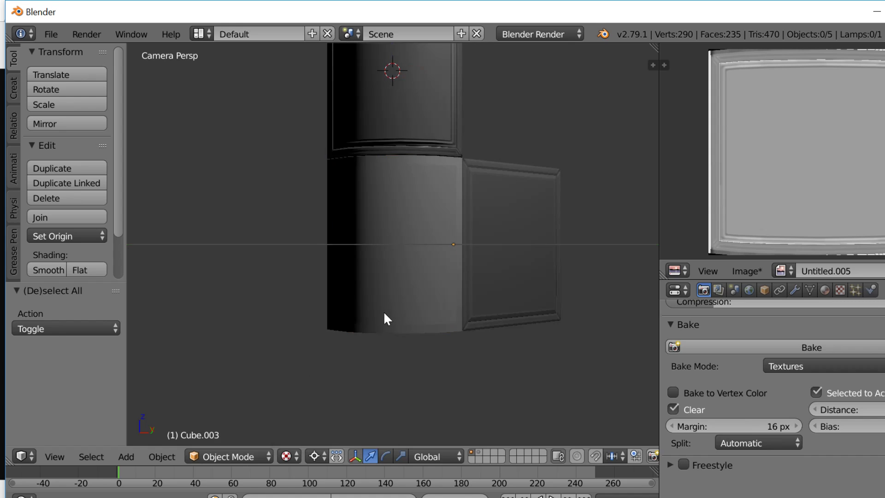
{"action": "left_click", "coordinate": [824, 291]}
{"action": "left_click", "coordinate": [788, 371]}
Step: Save the baked texture image as corner_tex.png in the Documents folder
{"action": "left_click", "coordinate": [747, 271]}
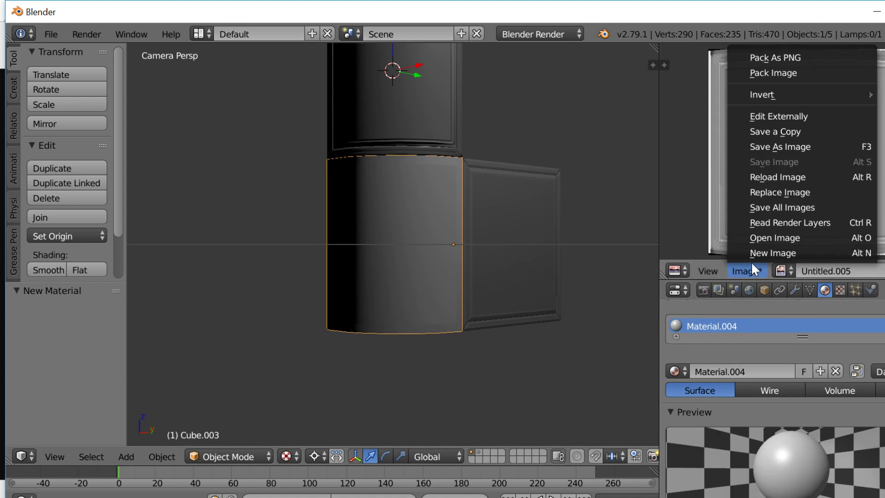
{"action": "left_click", "coordinate": [769, 148]}
{"action": "left_click", "coordinate": [493, 91]}
{"action": "type", "text": "comer_text"}
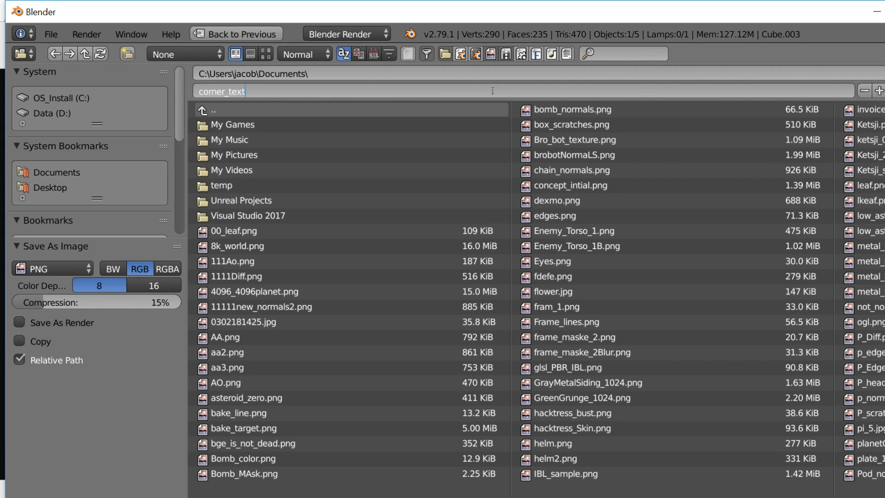
{"action": "key", "text": "Return"}
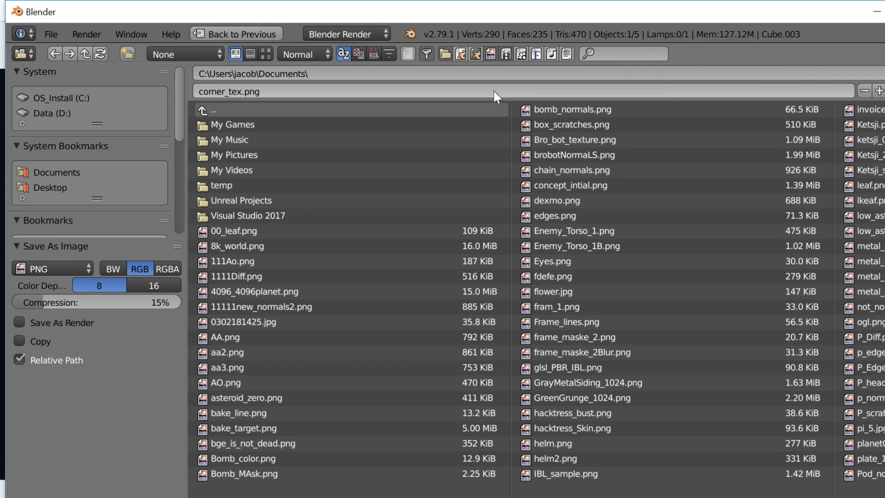
{"action": "left_click", "coordinate": [871, 69]}
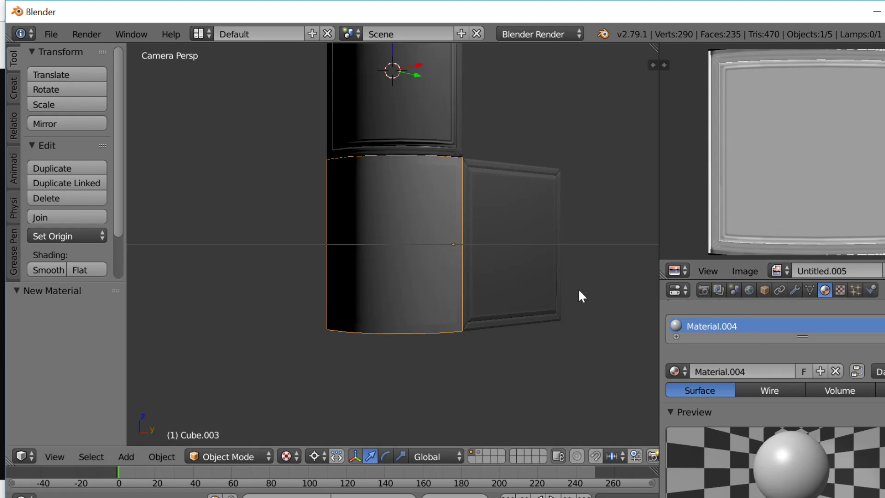
Step: Display the baked normal map Untitled.004 and save it as corner_normals.png in the Documents folder
{"action": "left_click", "coordinate": [783, 268]}
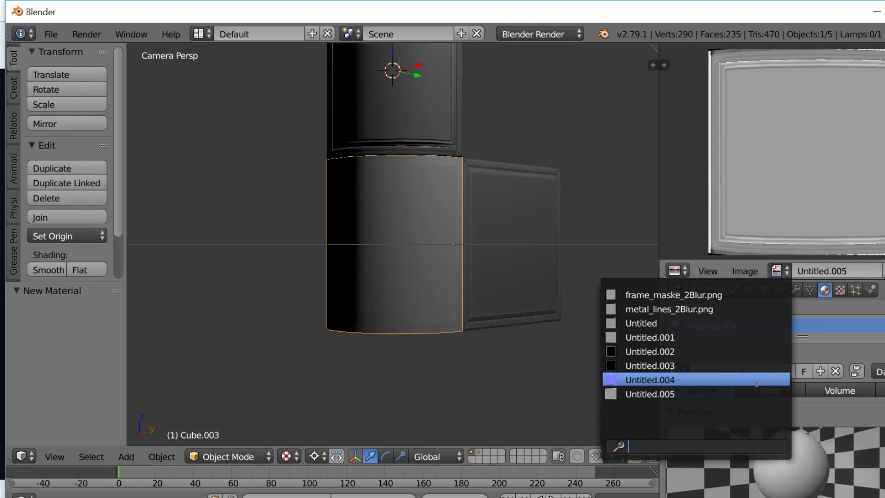
{"action": "left_click", "coordinate": [763, 380]}
{"action": "left_click", "coordinate": [746, 271]}
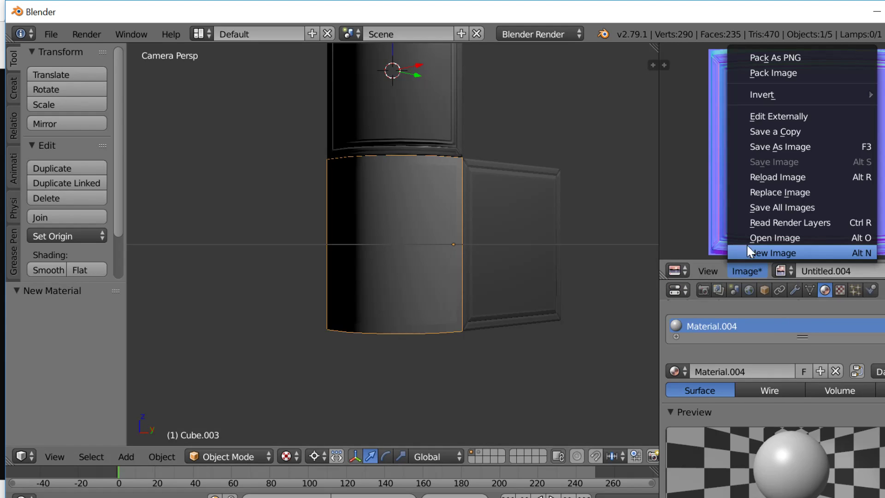
{"action": "left_click", "coordinate": [772, 148]}
{"action": "left_click", "coordinate": [368, 92]}
{"action": "type", "text": "come"}
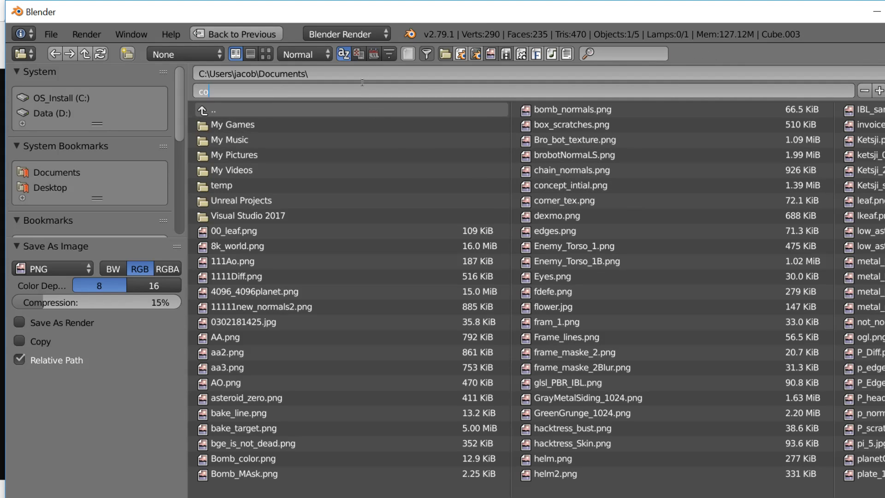
{"action": "type", "text": "r_normals.png"}
{"action": "key", "text": "Return"}
{"action": "key", "text": "a"}
{"action": "key", "text": "a"}
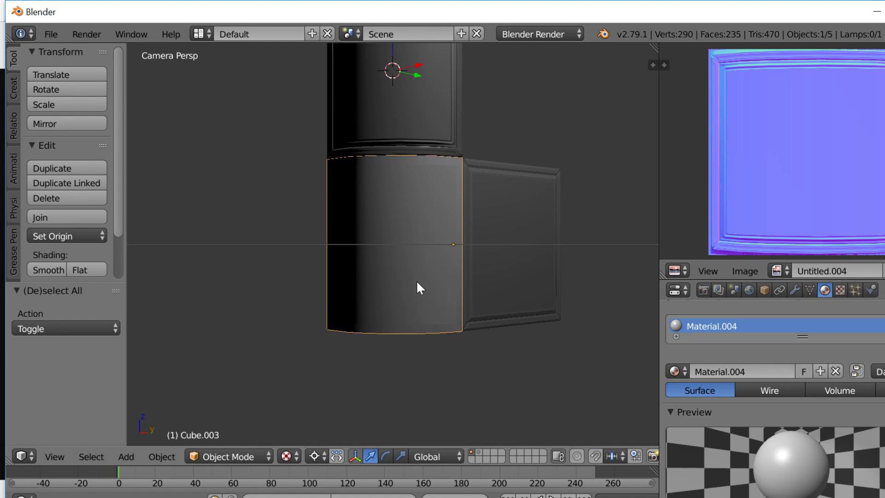
Step: Add a new texture to the plain panel's material and load corner_normals.png from Documents into it
{"action": "left_click", "coordinate": [841, 291]}
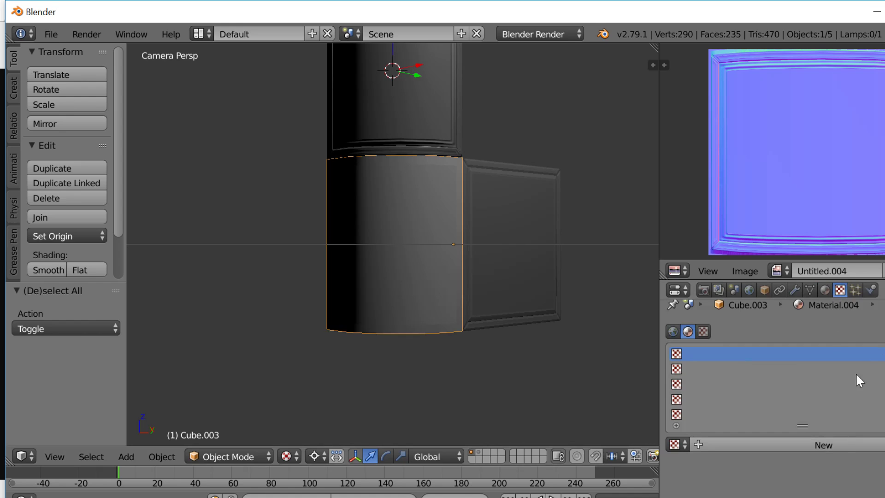
{"action": "left_click", "coordinate": [842, 445]}
{"action": "left_click", "coordinate": [848, 480]}
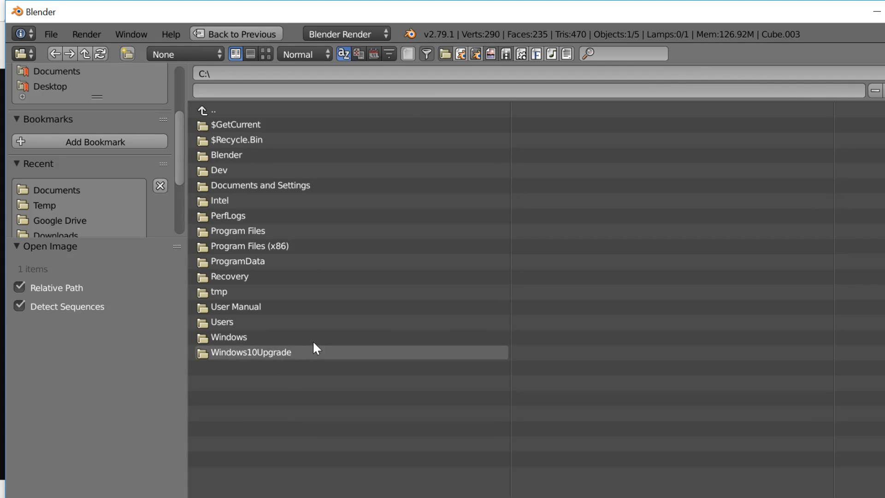
{"action": "left_click", "coordinate": [69, 189]}
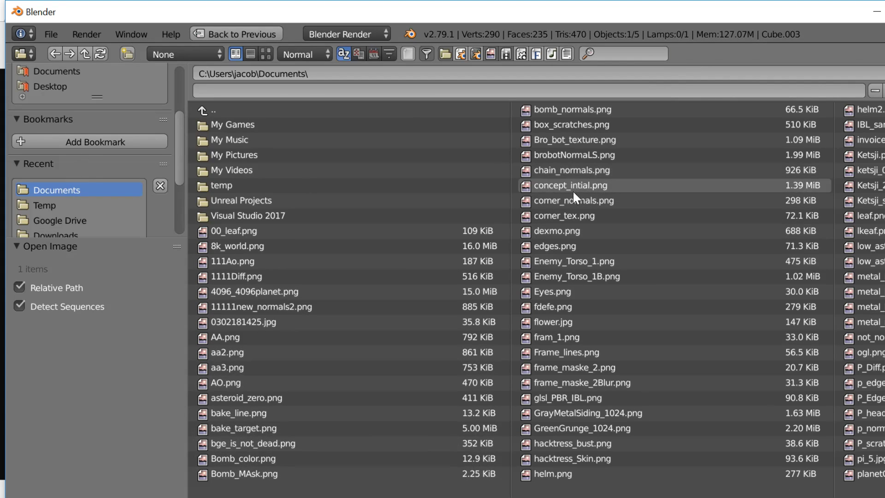
{"action": "double_click", "coordinate": [569, 201]}
Step: Make the texture influence Normal instead of diffuse Color, and enable Normal Map in its image sampling
{"action": "scroll", "coordinate": [825, 412], "scroll_direction": "down", "scroll_amount": 8}
{"action": "scroll", "coordinate": [825, 414], "scroll_direction": "down", "scroll_amount": 10}
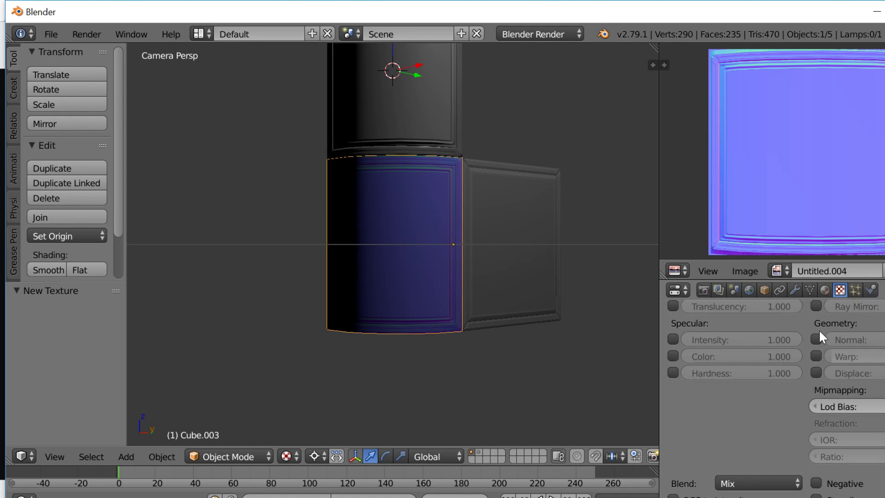
{"action": "left_click", "coordinate": [816, 339]}
{"action": "scroll", "coordinate": [661, 341], "scroll_direction": "up", "scroll_amount": 3}
{"action": "left_click", "coordinate": [672, 332]}
{"action": "scroll", "coordinate": [693, 366], "scroll_direction": "up", "scroll_amount": 6}
{"action": "scroll", "coordinate": [695, 378], "scroll_direction": "up", "scroll_amount": 10}
{"action": "left_click", "coordinate": [849, 425]}
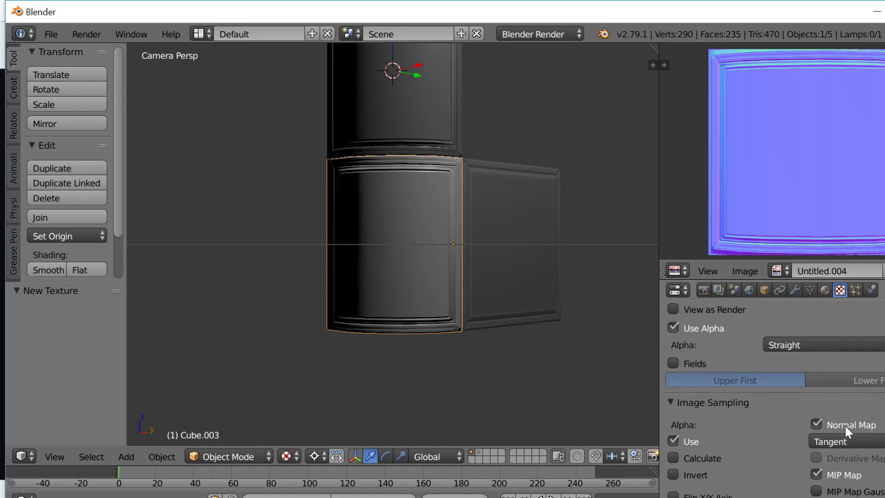
Step: Fly closer to inspect the curved panels, and apply smooth shading to the plain one
{"action": "key", "text": "a"}
{"action": "key", "text": "shift+f"}
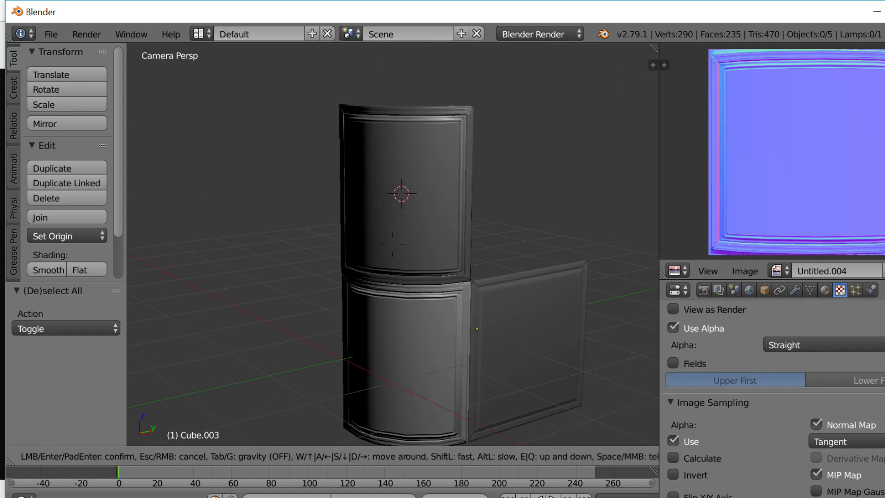
{"action": "key", "text": "w"}
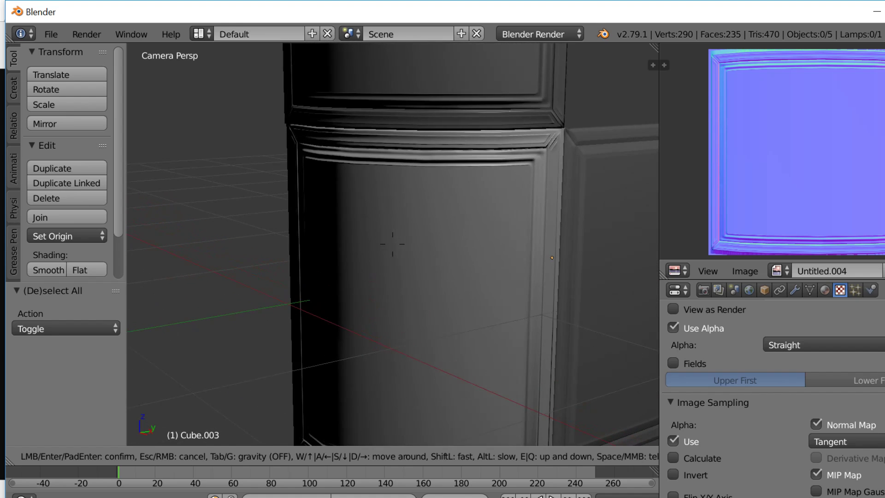
{"action": "key", "text": "Return"}
{"action": "right_click", "coordinate": [385, 223]}
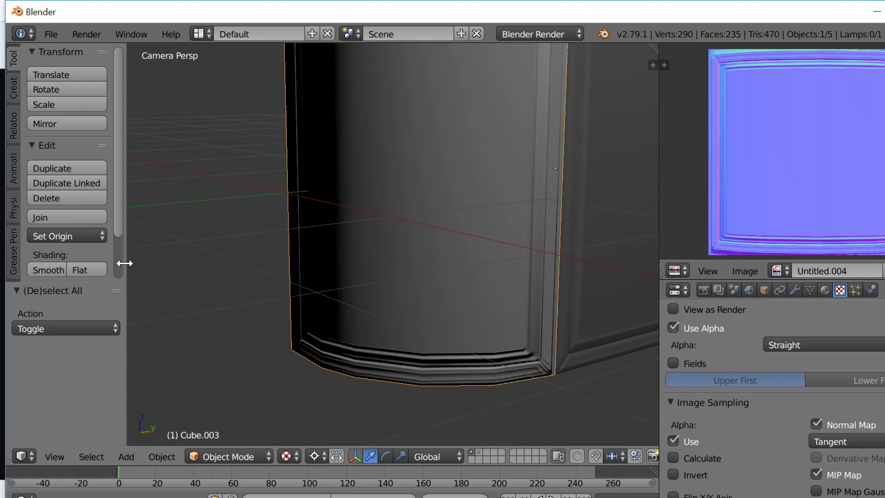
{"action": "left_click", "coordinate": [42, 269]}
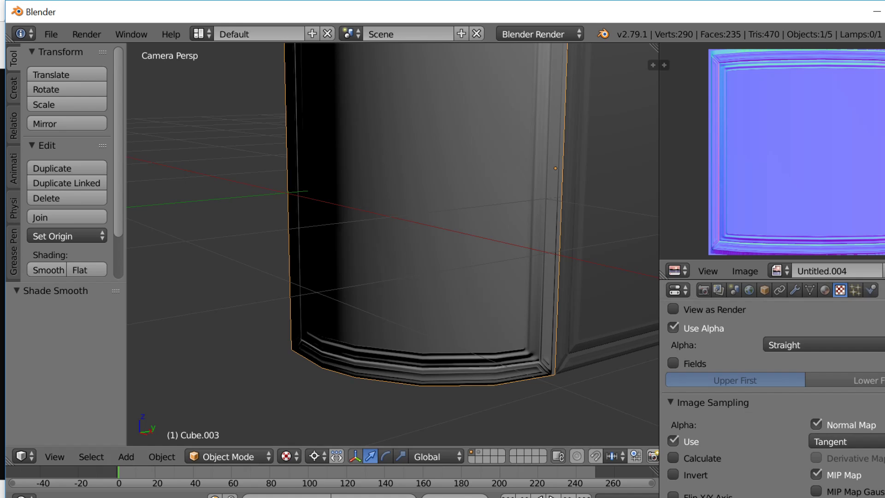
Step: Adjust the texture's Normal influence strength and fly around the plain panel to check its normal mapping
{"action": "scroll", "coordinate": [840, 472], "scroll_direction": "down", "scroll_amount": 10}
{"action": "double_click", "coordinate": [860, 469]}
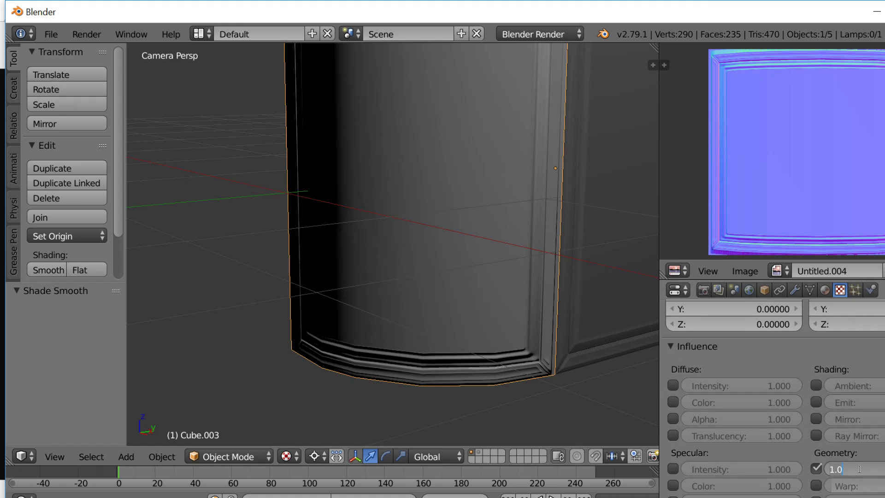
{"action": "key", "text": "Return"}
{"action": "key", "text": "a"}
{"action": "key", "text": "shift+f"}
{"action": "left_click", "coordinate": [396, 251]}
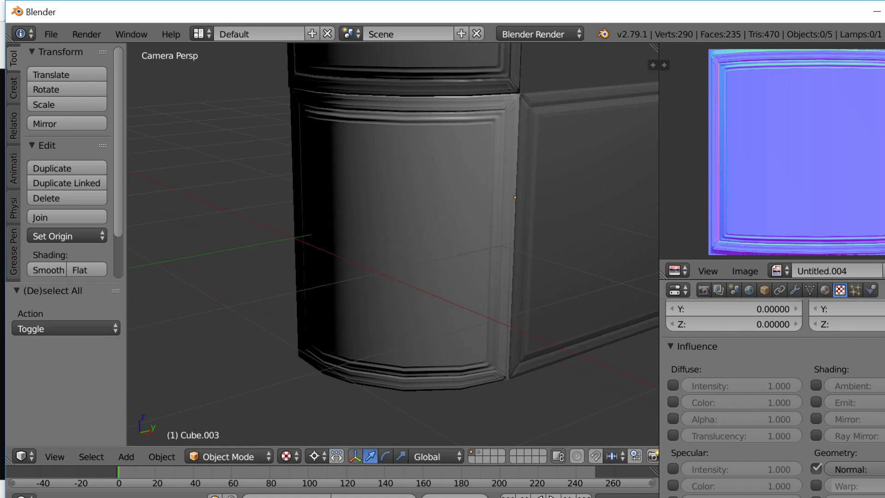
Step: Add a second texture to the plain curved panel's material and load corner_tex.png from Documents into it
{"action": "scroll", "coordinate": [776, 394], "scroll_direction": "up", "scroll_amount": 10}
{"action": "left_click", "coordinate": [765, 378]}
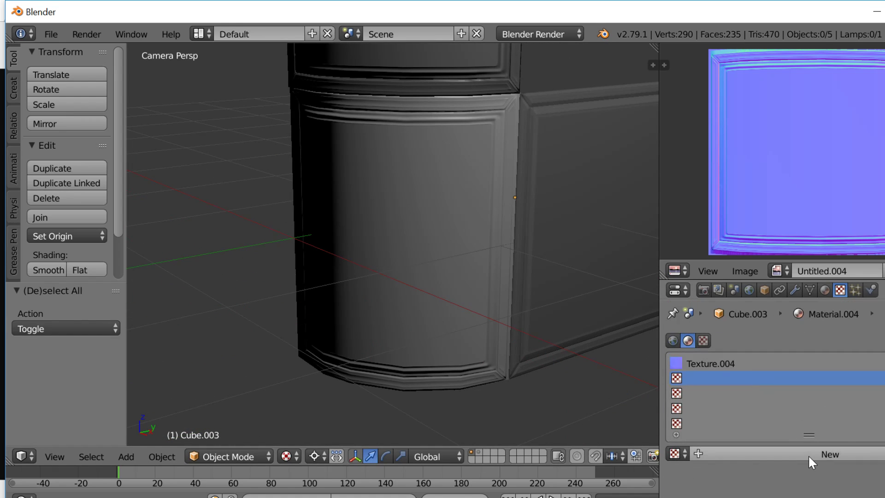
{"action": "left_click", "coordinate": [835, 455]}
{"action": "scroll", "coordinate": [835, 457], "scroll_direction": "down", "scroll_amount": 5}
{"action": "left_click", "coordinate": [851, 469]}
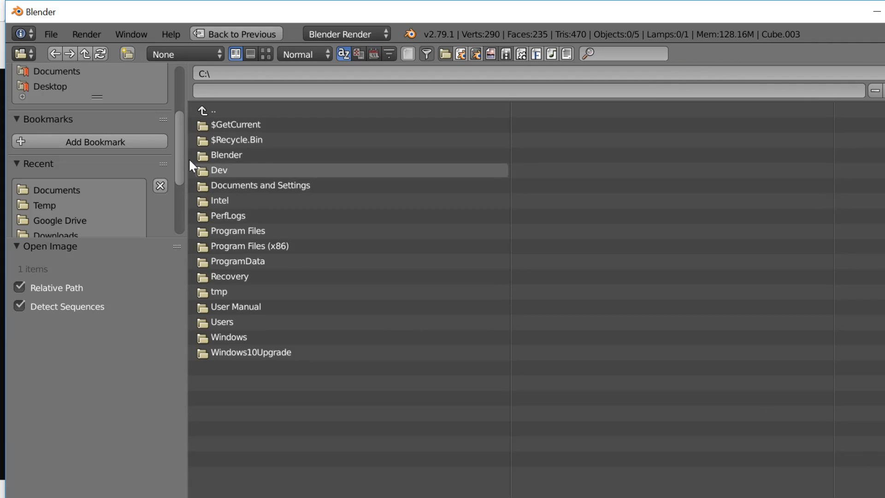
{"action": "left_click", "coordinate": [43, 189]}
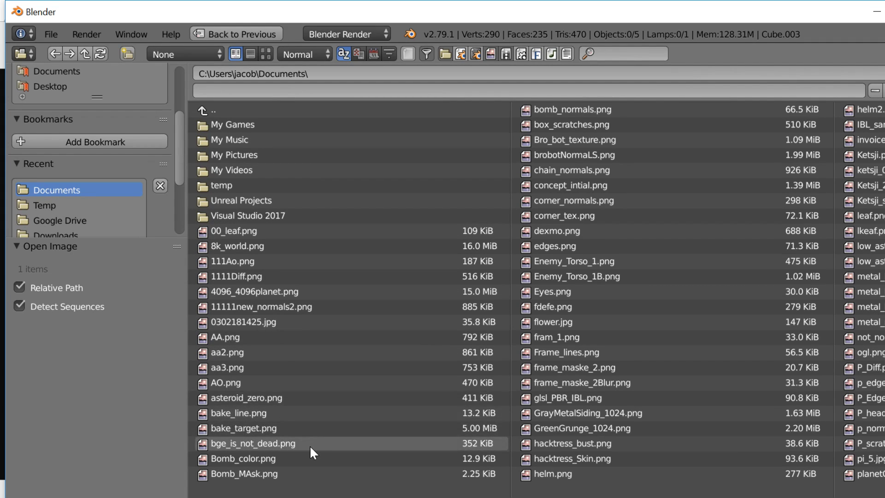
{"action": "double_click", "coordinate": [596, 210]}
Step: Move the upper, framed curved panel to layer 2
{"action": "key", "text": "a"}
{"action": "key", "text": "shift+f"}
{"action": "key", "text": "s"}
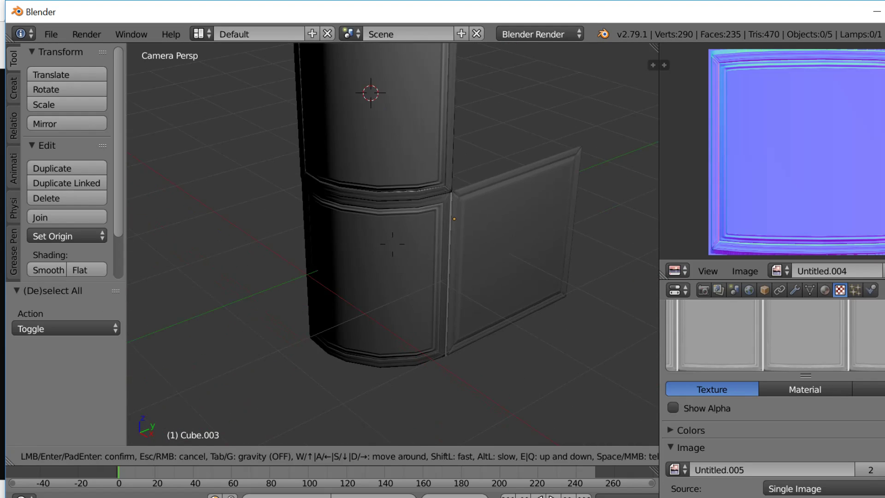
{"action": "left_click", "coordinate": [380, 151]}
{"action": "right_click", "coordinate": [380, 150]}
{"action": "key", "text": "m"}
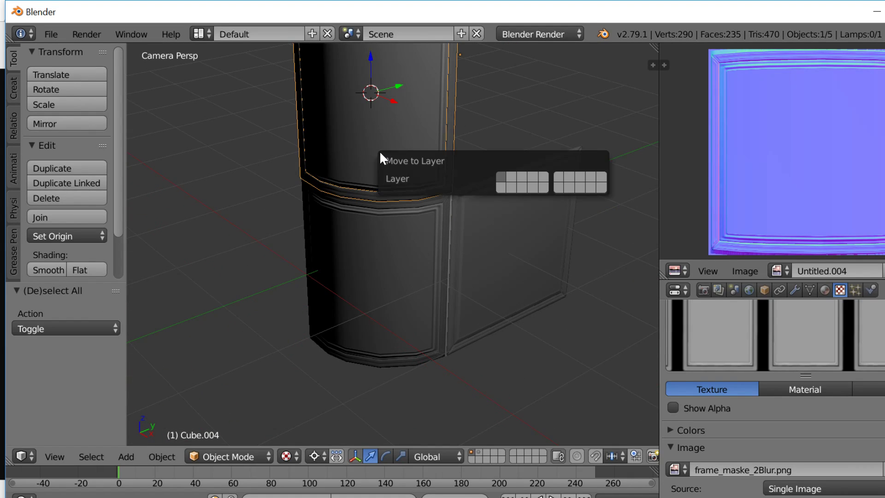
{"action": "left_click", "coordinate": [511, 177]}
Step: Examine the mesh and UV layout of the flat panel and of the plain curved panel
{"action": "right_click", "coordinate": [513, 264]}
{"action": "key", "text": "Tab"}
{"action": "key", "text": "a"}
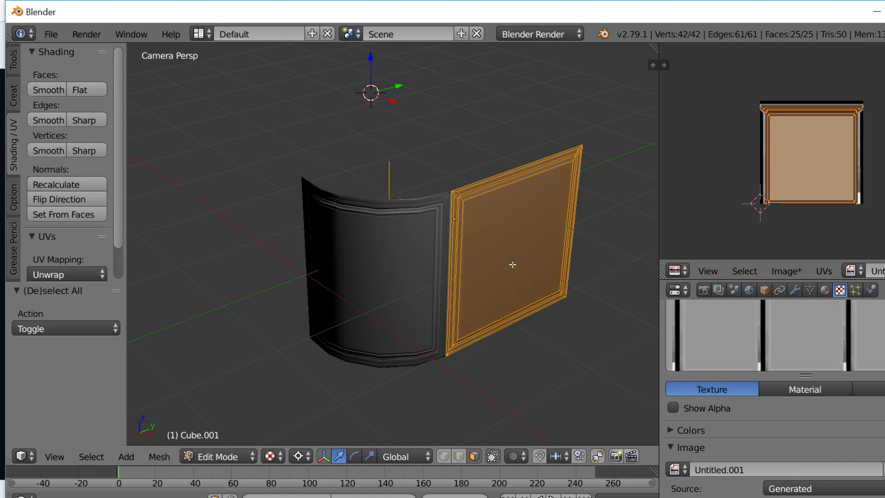
{"action": "key", "text": "Tab"}
{"action": "right_click", "coordinate": [386, 283]}
{"action": "key", "text": "Tab"}
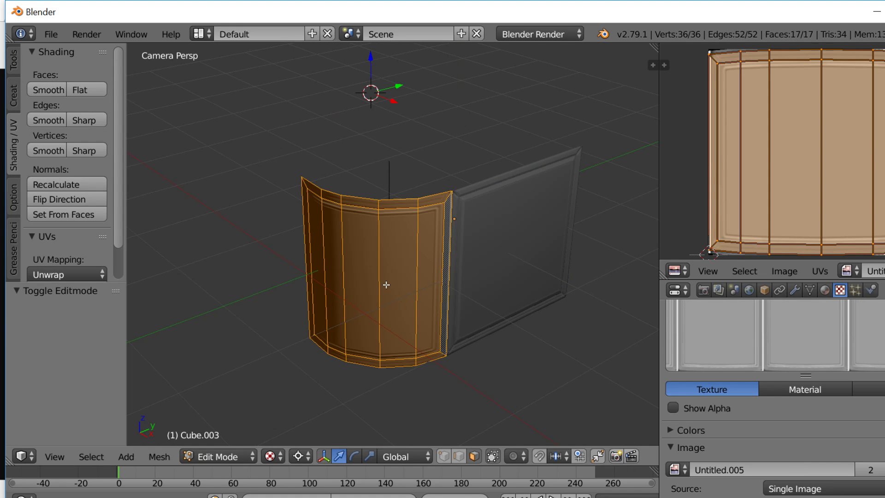
{"action": "key", "text": "Tab"}
{"action": "key", "text": "a"}
Step: Delete the stray vertical edge that sticks up behind the curved panel from the flat panel's mesh
{"action": "key", "text": "shift+f"}
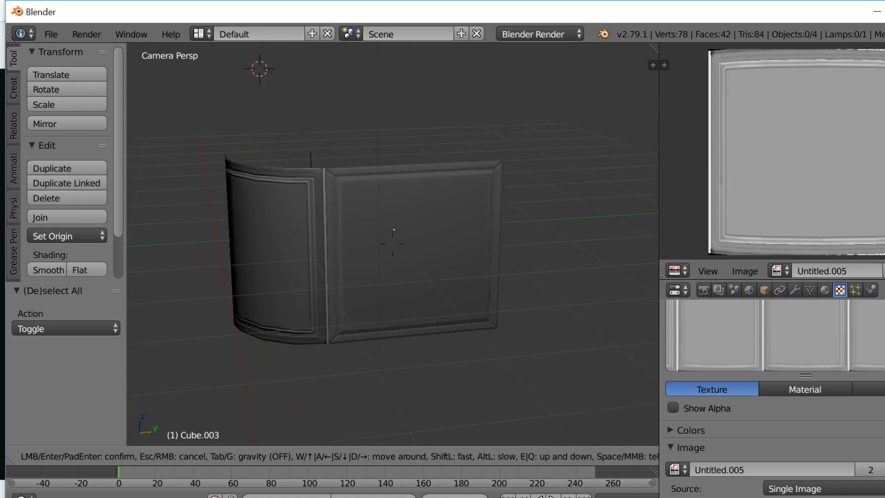
{"action": "left_click", "coordinate": [419, 300]}
{"action": "right_click", "coordinate": [418, 301]}
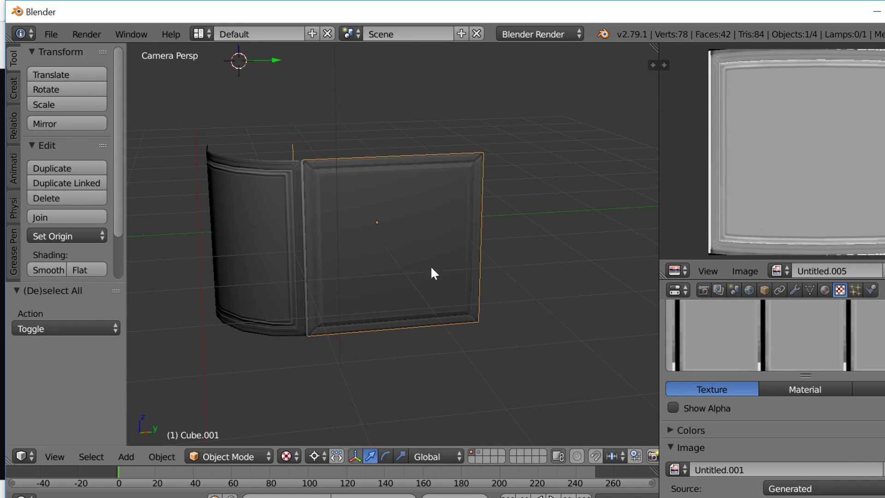
{"action": "key", "text": "Tab"}
{"action": "left_click", "coordinate": [459, 457]}
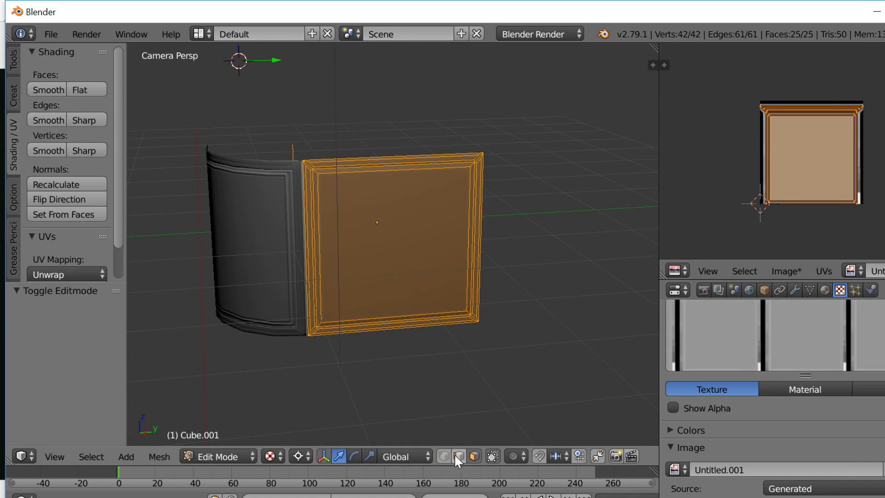
{"action": "right_click", "coordinate": [298, 144]}
{"action": "key", "text": "x"}
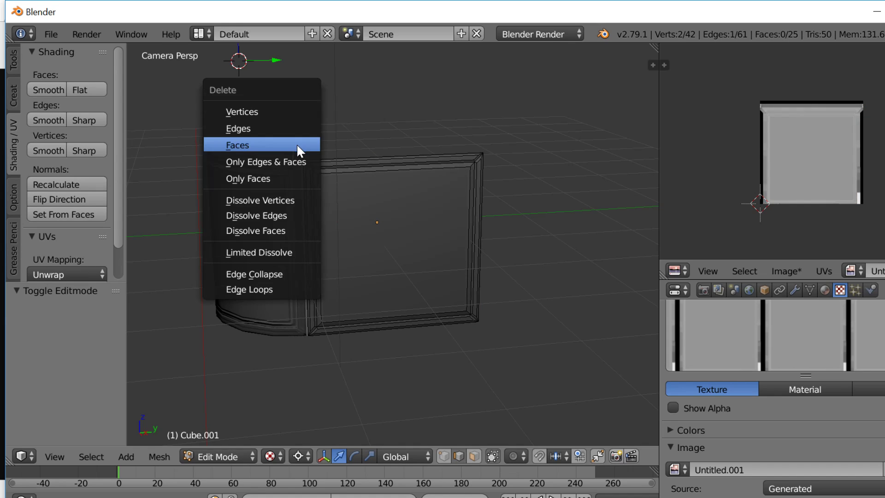
{"action": "left_click", "coordinate": [284, 128]}
{"action": "key", "text": "Tab"}
Step: Duplicate the flat panel and move the copy 2 units along the Y axis
{"action": "key", "text": "shift+d"}
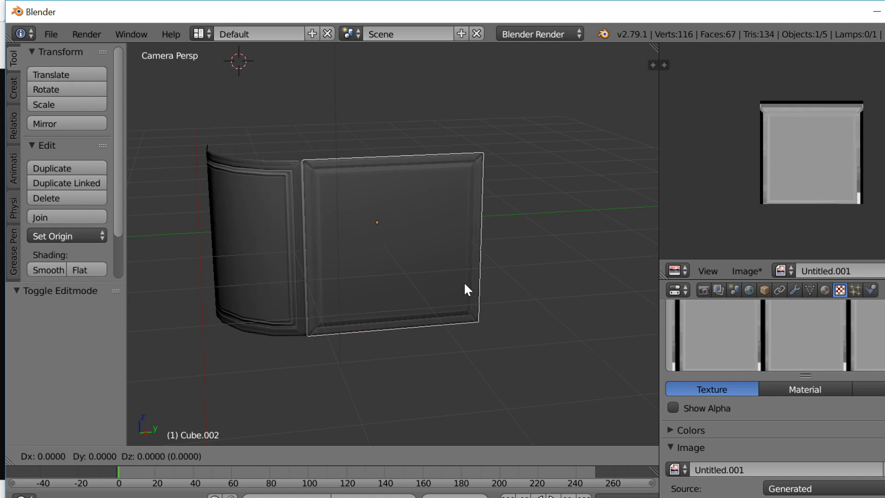
{"action": "key", "text": "Escape"}
{"action": "key", "text": "g"}
{"action": "key", "text": "y"}
{"action": "key", "text": "2"}
{"action": "key", "text": "Return"}
{"action": "key", "text": "a"}
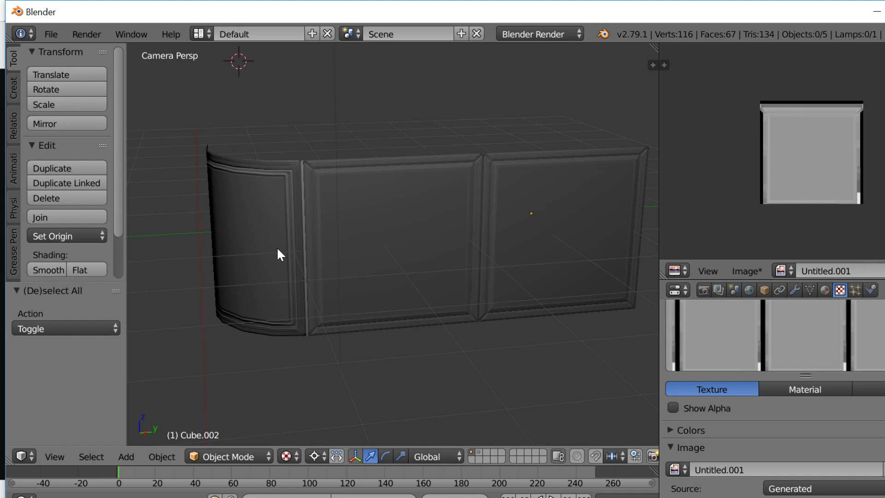
Step: Duplicate the curved panel in place and mirror the copy object along global Y
{"action": "key", "text": "shift+f"}
{"action": "key", "text": "s"}
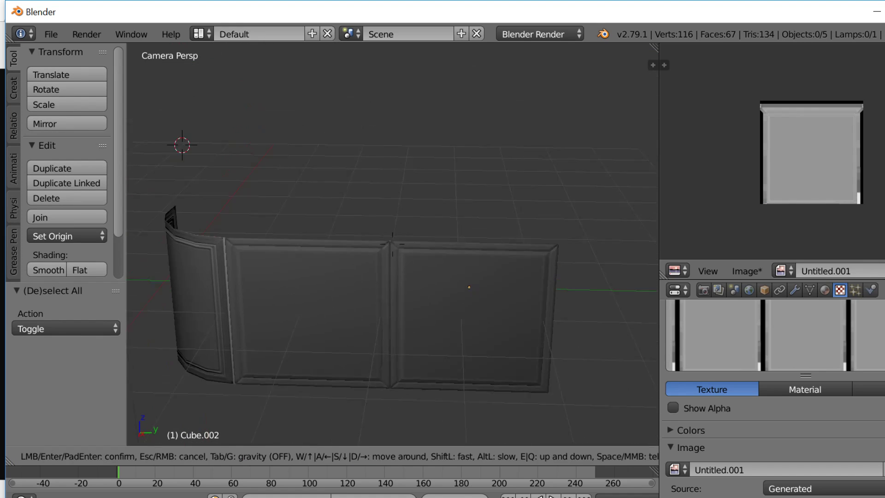
{"action": "left_click", "coordinate": [387, 263]}
{"action": "right_click", "coordinate": [203, 320]}
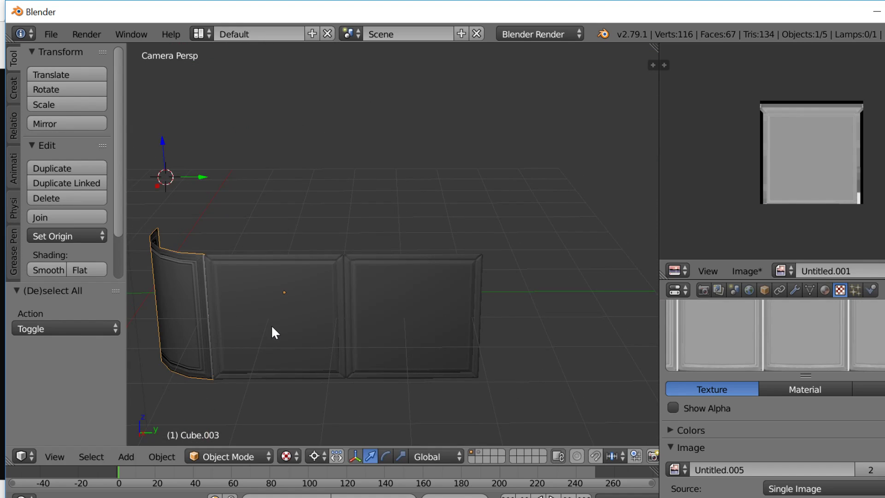
{"action": "key", "text": "shift+d"}
{"action": "key", "text": "Escape"}
{"action": "key", "text": "ctrl+m"}
{"action": "key", "text": "y"}
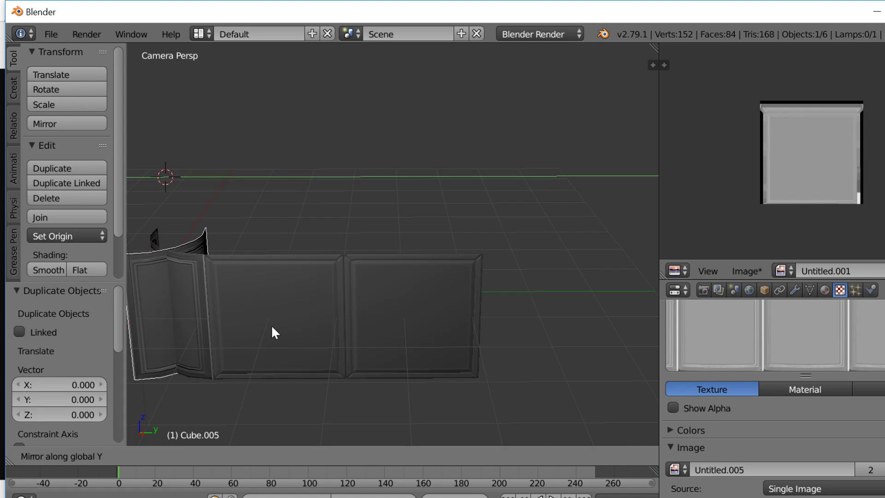
{"action": "key", "text": "Return"}
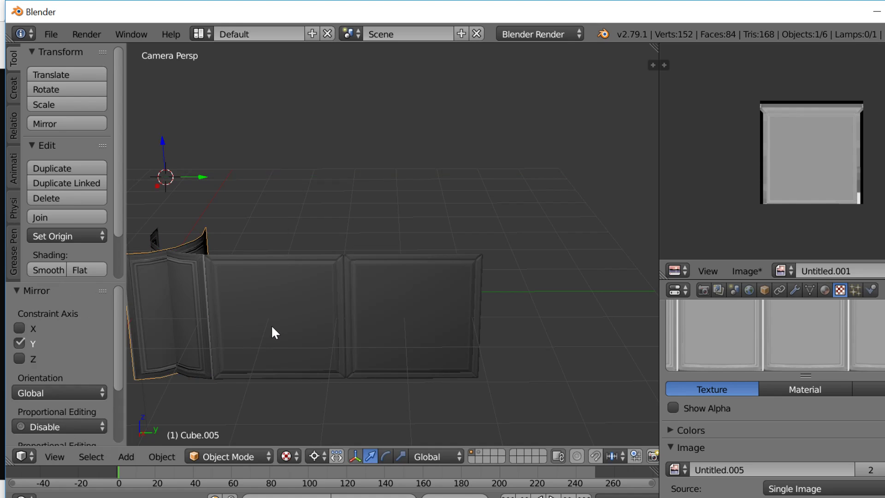
Step: Move the mirrored curved panel 4 units along the Y axis, and another 1 unit in the same direction
{"action": "key", "text": "4"}
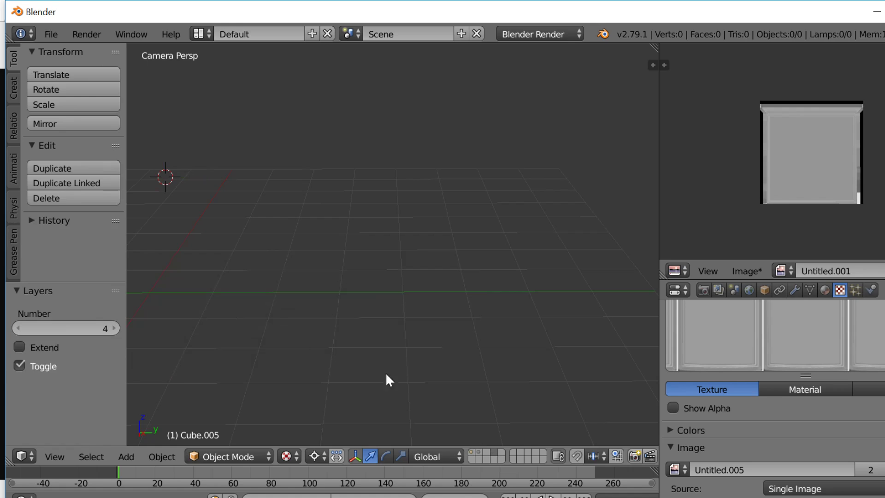
{"action": "left_click", "coordinate": [470, 452]}
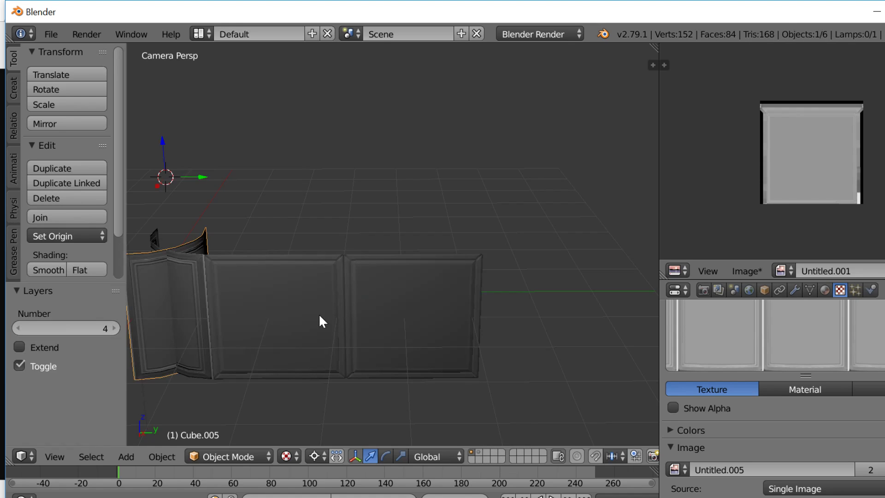
{"action": "key", "text": "g"}
{"action": "key", "text": "y"}
{"action": "key", "text": "4"}
{"action": "key", "text": "Return"}
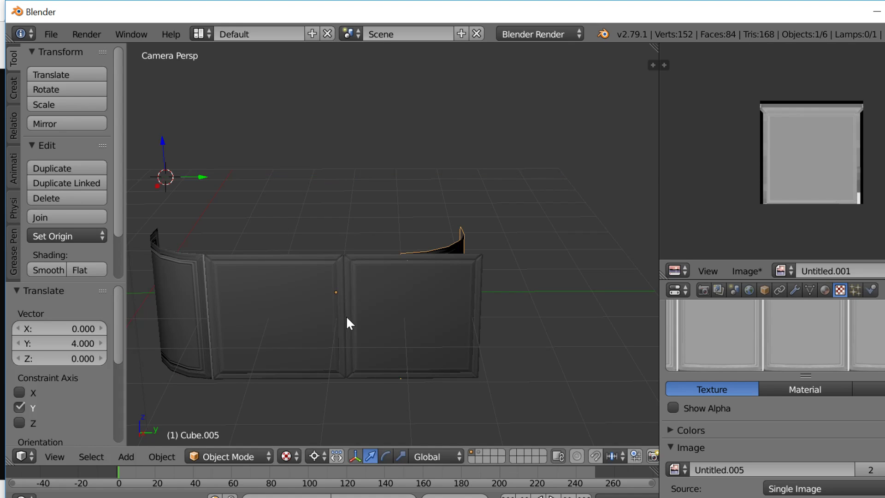
{"action": "key", "text": "g"}
{"action": "key", "text": "y"}
{"action": "key", "text": "2"}
{"action": "key", "text": "1"}
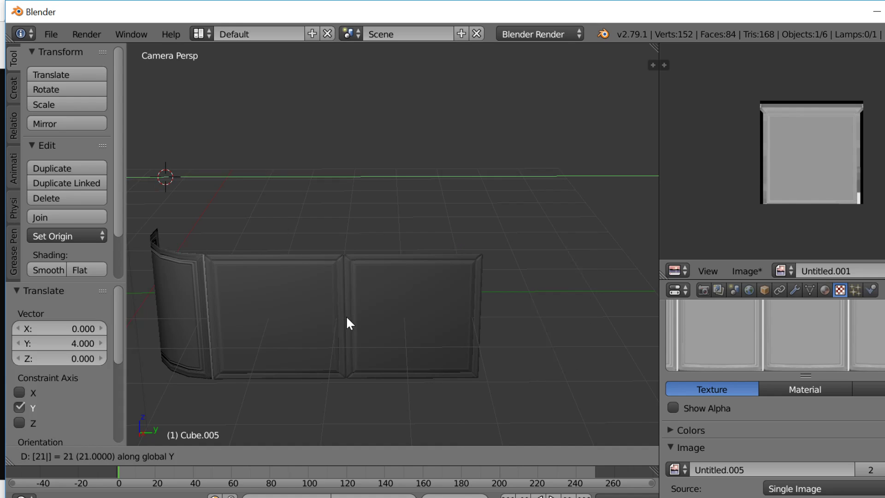
{"action": "key", "text": "Escape"}
{"action": "key", "text": "g"}
{"action": "key", "text": "y"}
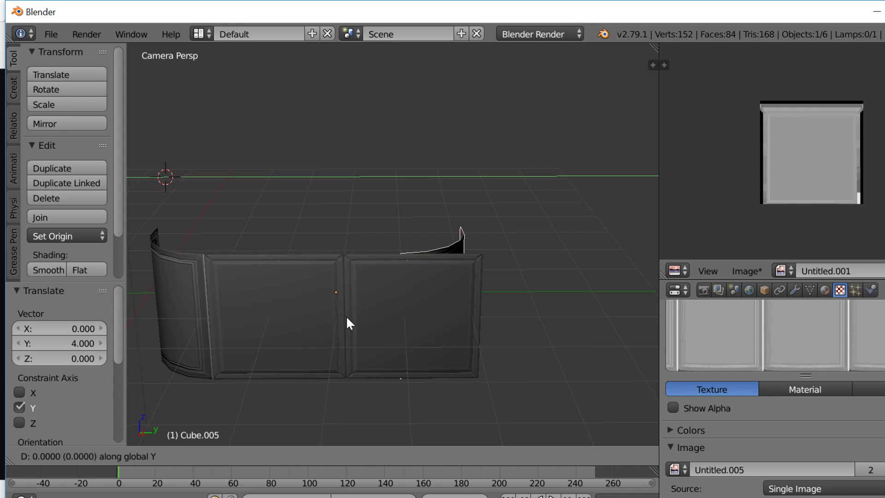
{"action": "key", "text": "1"}
{"action": "key", "text": "Return"}
Step: Delete the mirrored curved panel at the far end of the wall
{"action": "key", "text": "a"}
{"action": "key", "text": "shift+f"}
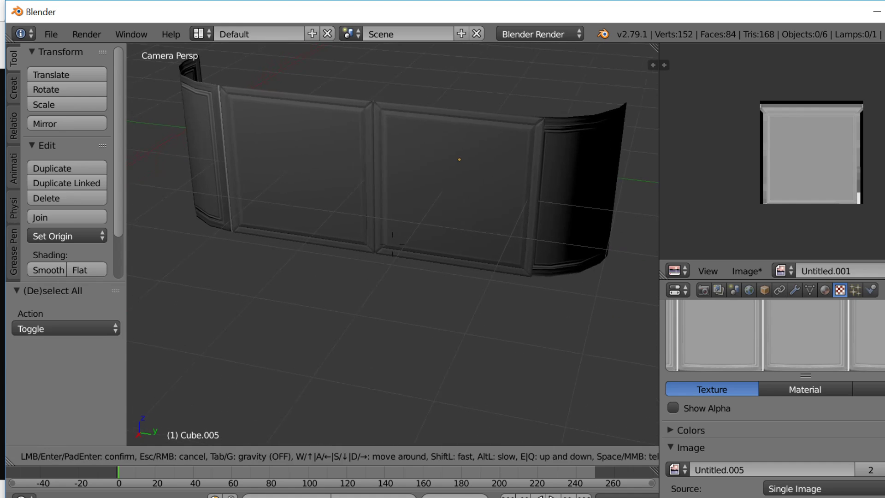
{"action": "key", "text": "s"}
{"action": "left_click", "coordinate": [595, 272]}
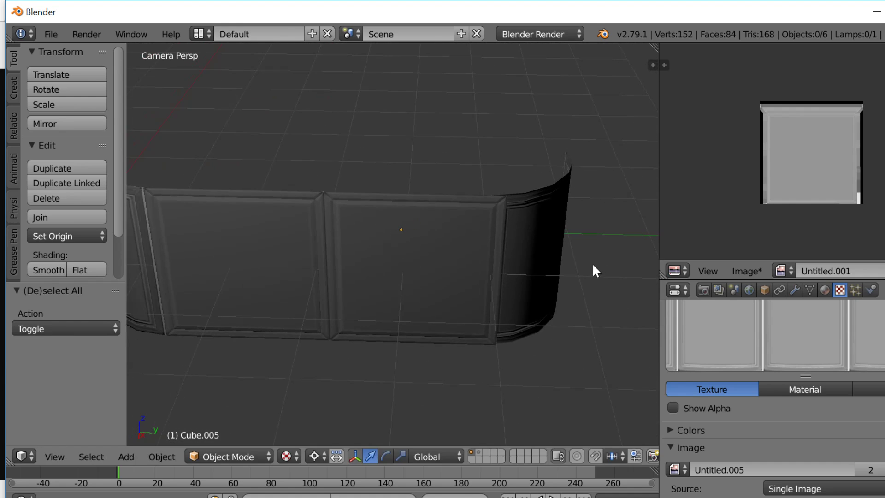
{"action": "right_click", "coordinate": [541, 262]}
{"action": "key", "text": "x"}
{"action": "left_click", "coordinate": [540, 262]}
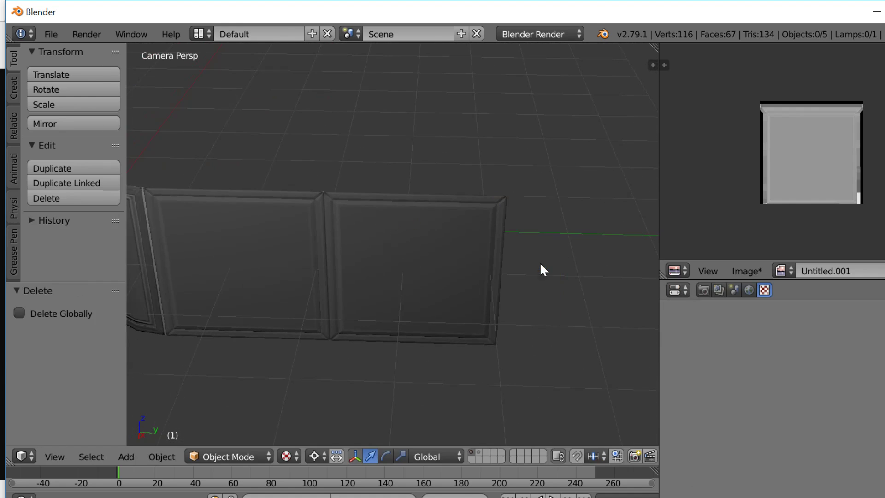
Step: Snap the 3D cursor to the flat panel that adjoins the curved one
{"action": "key", "text": "shift+f"}
{"action": "key", "text": "s"}
{"action": "left_click", "coordinate": [417, 213]}
{"action": "right_click", "coordinate": [419, 221]}
{"action": "key", "text": "shift+s"}
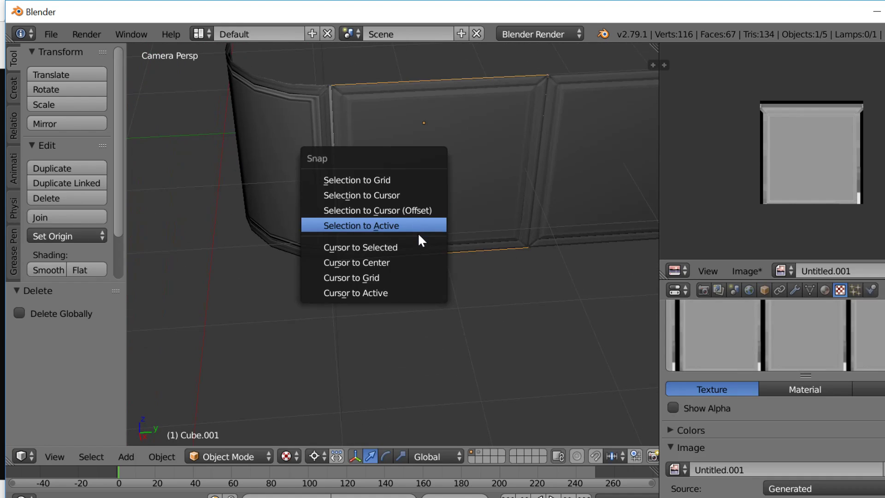
{"action": "left_click", "coordinate": [412, 248]}
Step: Move the curved panel 2 units along the Y axis
{"action": "right_click", "coordinate": [289, 194]}
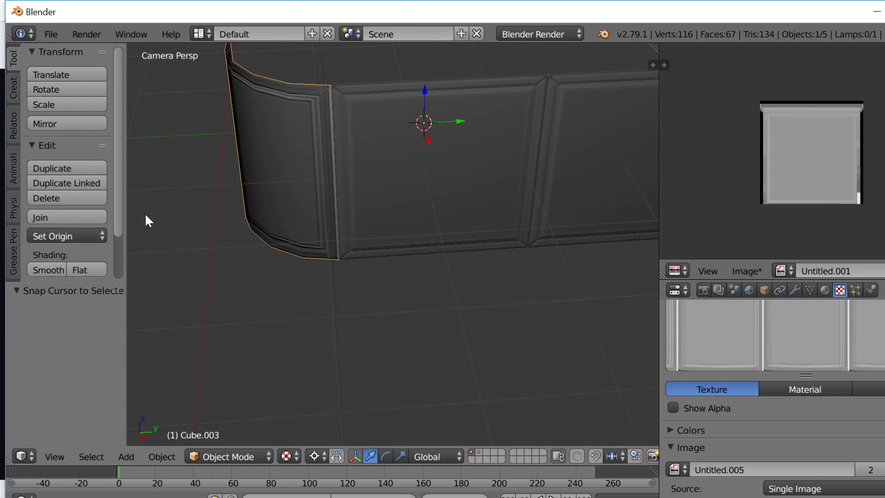
{"action": "key", "text": "shift+f"}
{"action": "key", "text": "s"}
{"action": "left_click", "coordinate": [358, 293]}
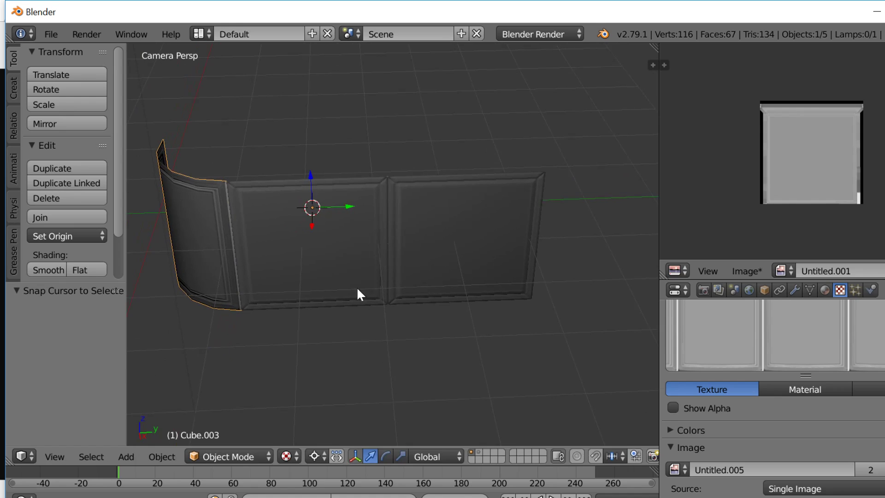
{"action": "type", "text": "gy"}
{"action": "type", "text": "2"}
{"action": "key", "text": "Return"}
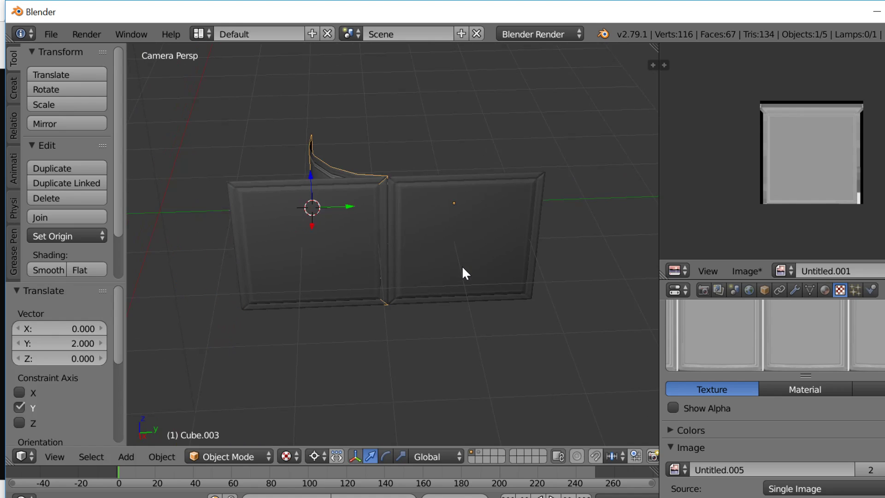
Step: Snap the 3D cursor to the origin of the selected curved panel
{"action": "key", "text": "shift+s"}
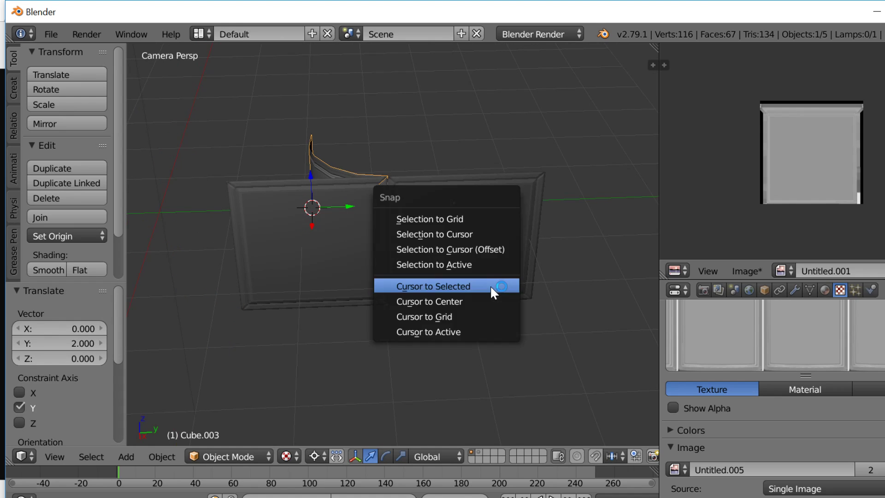
{"action": "left_click", "coordinate": [494, 290]}
{"action": "key", "text": "Tab"}
{"action": "key", "text": "Tab"}
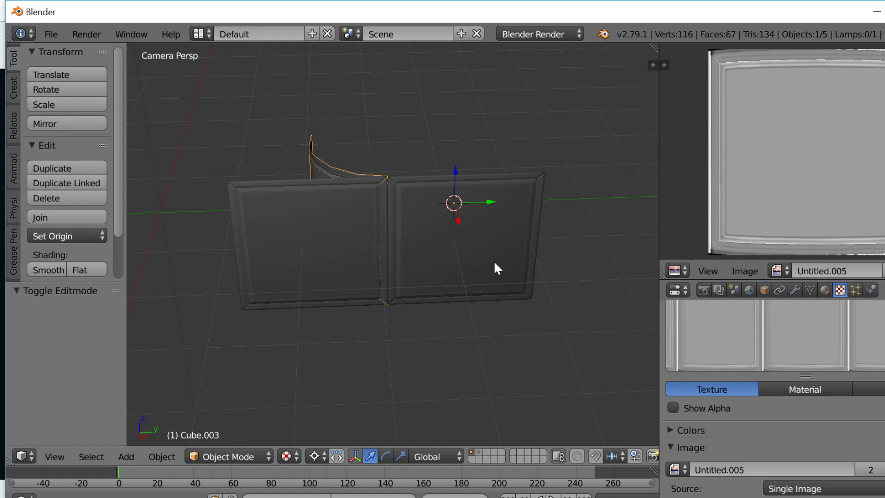
Step: Duplicate the curved panel in place and mirror the copy's mesh along global Y in Edit Mode
{"action": "key", "text": "shift+d"}
{"action": "key", "text": "Escape"}
{"action": "key", "text": "Tab"}
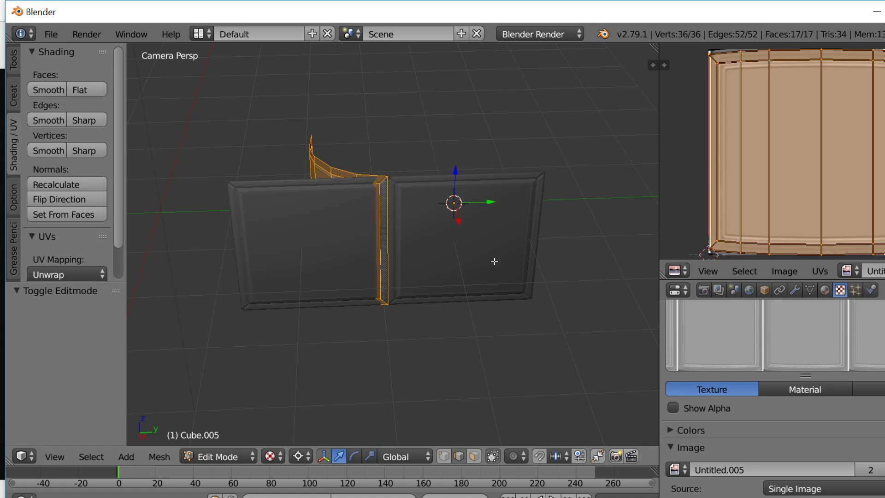
{"action": "key", "text": "ctrl+m"}
{"action": "key", "text": "y"}
{"action": "key", "text": "Return"}
Step: Flip the normals of the mirrored curved panel's mesh and return to Object Mode
{"action": "key", "text": "ctrl+f"}
{"action": "left_click", "coordinate": [435, 96]}
{"action": "key", "text": "Tab"}
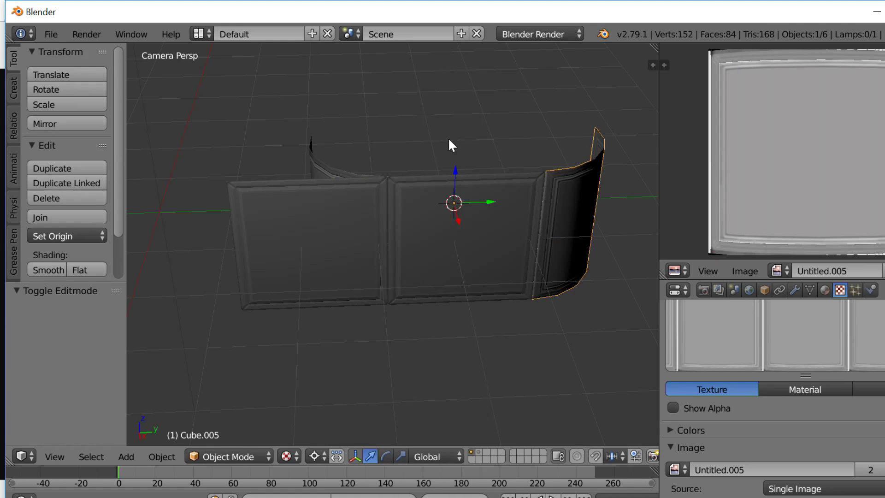
Step: Move the original curved panel back 2 units along negative Y to the near end of the wall
{"action": "key", "text": "a"}
{"action": "right_click", "coordinate": [342, 166]}
{"action": "key", "text": "g"}
{"action": "key", "text": "y"}
{"action": "key", "text": "2"}
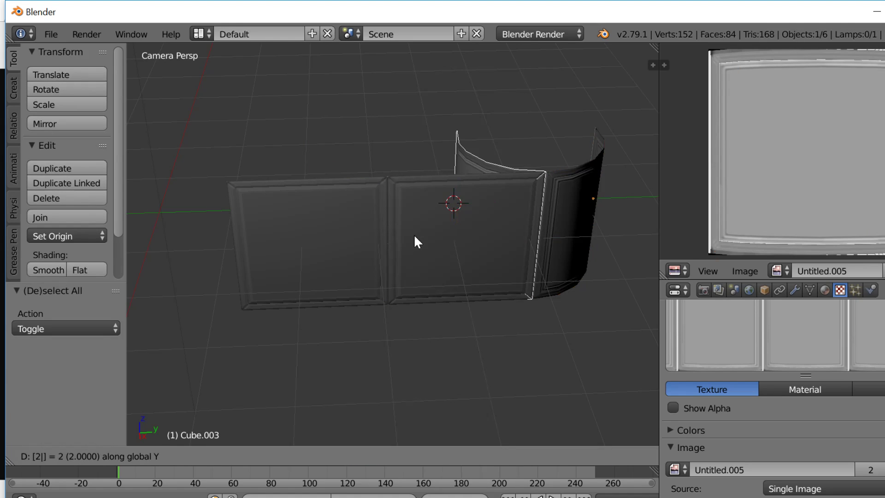
{"action": "key", "text": "Return"}
{"action": "key", "text": "a"}
{"action": "key", "text": "shift+f"}
{"action": "key", "text": "s"}
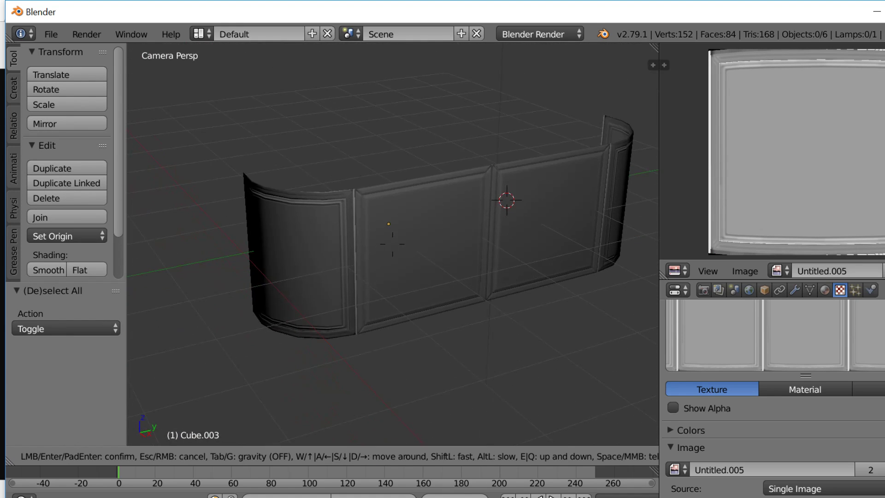
{"action": "left_click", "coordinate": [378, 245]}
{"action": "right_click", "coordinate": [361, 258]}
{"action": "key", "text": "a"}
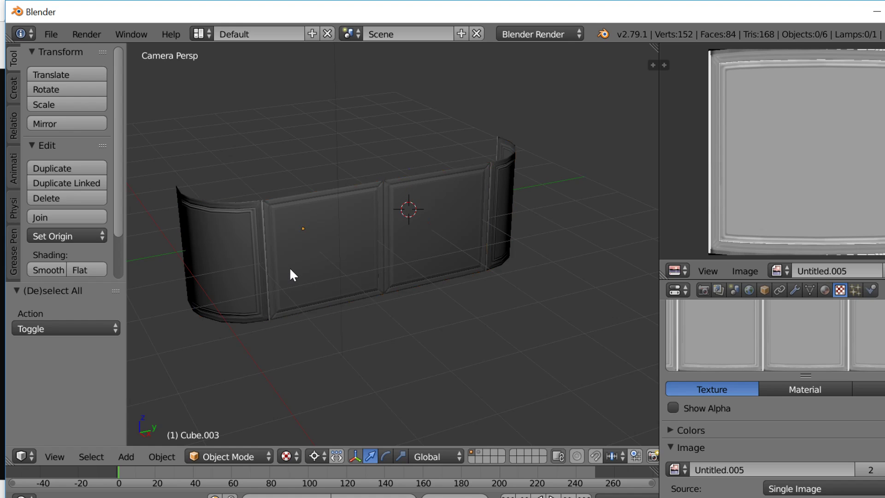